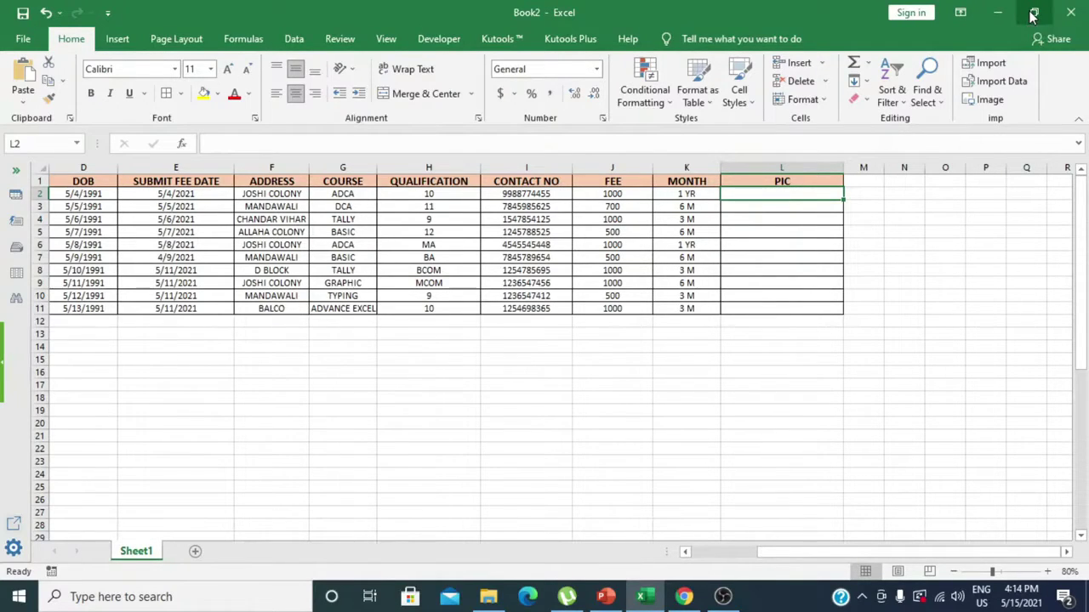
# Dismiss the restart notice, zoom the sheet to about 184%, and select PIC cells L2:L11
pyautogui.click(1031, 17)
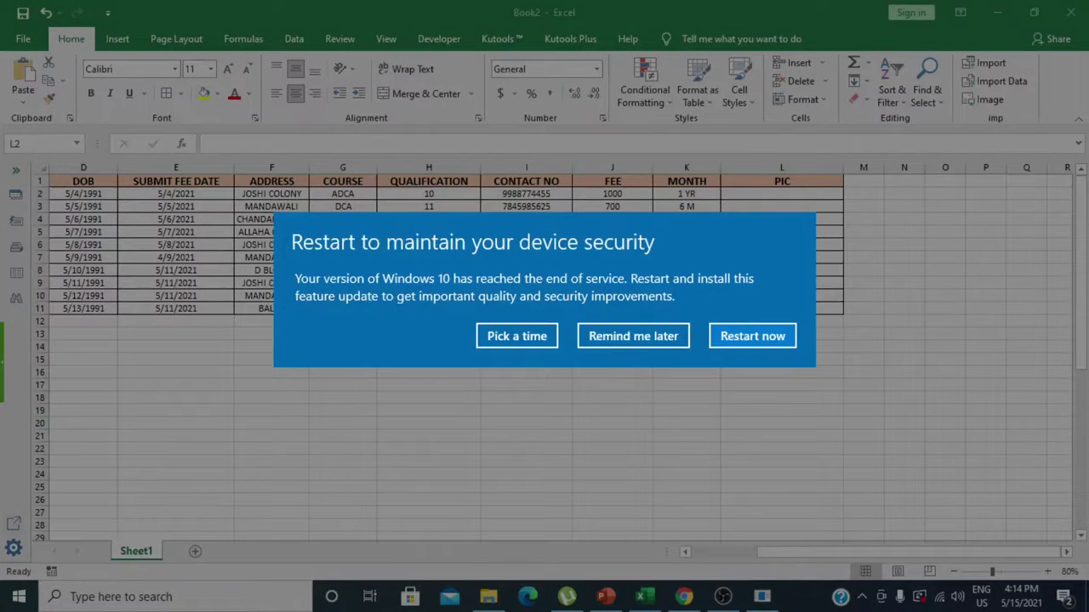
pyautogui.press('Escape')
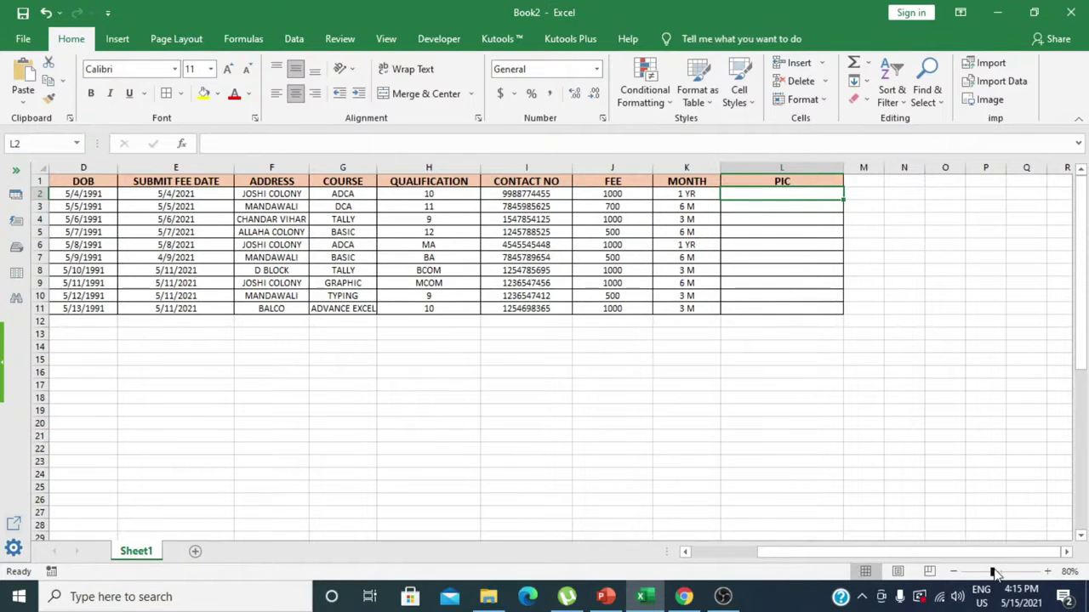
pyautogui.moveTo(994, 573); pyautogui.dragTo(1015, 581)
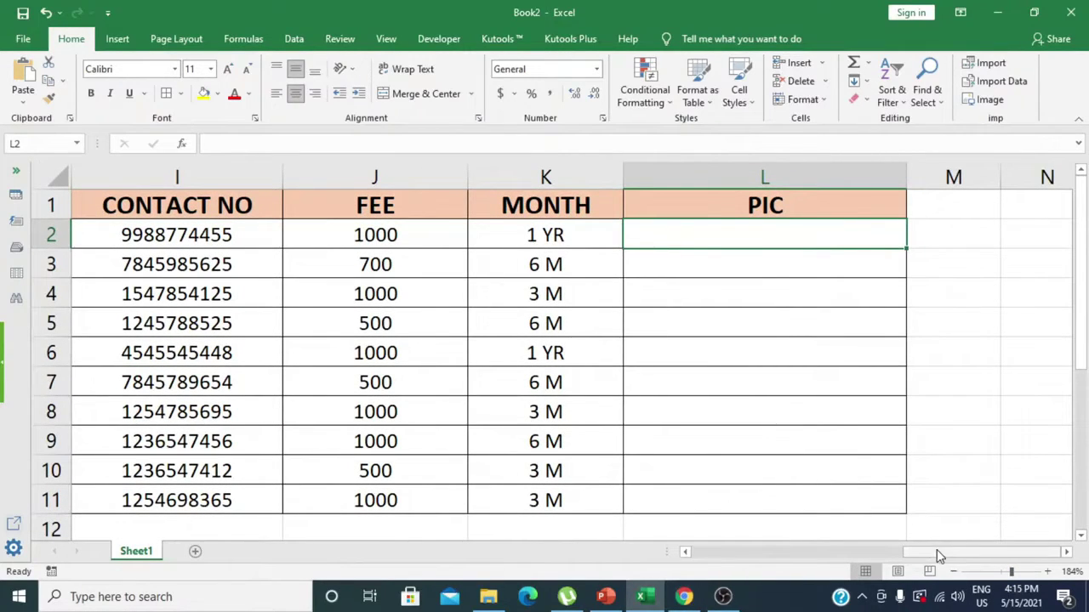
pyautogui.moveTo(936, 551); pyautogui.dragTo(699, 576)
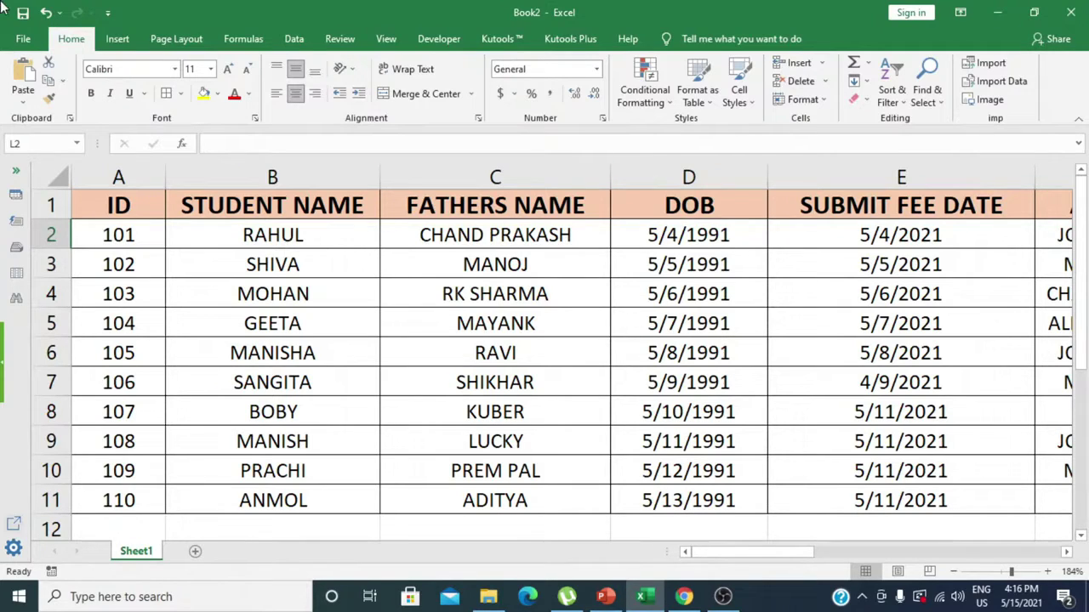
pyautogui.moveTo(730, 561); pyautogui.dragTo(952, 524)
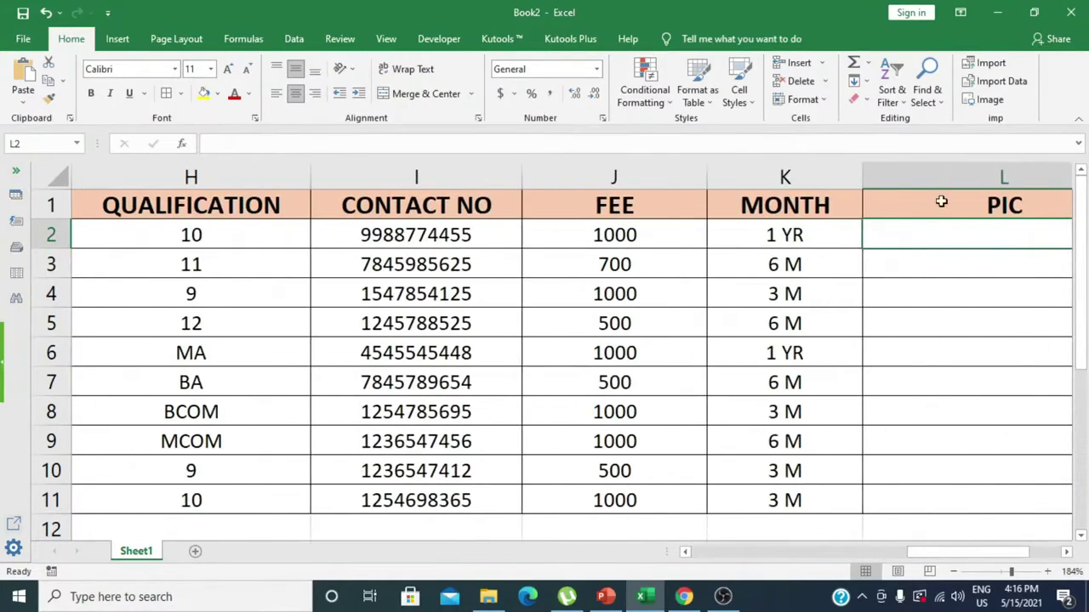
pyautogui.moveTo(934, 234); pyautogui.dragTo(933, 492)
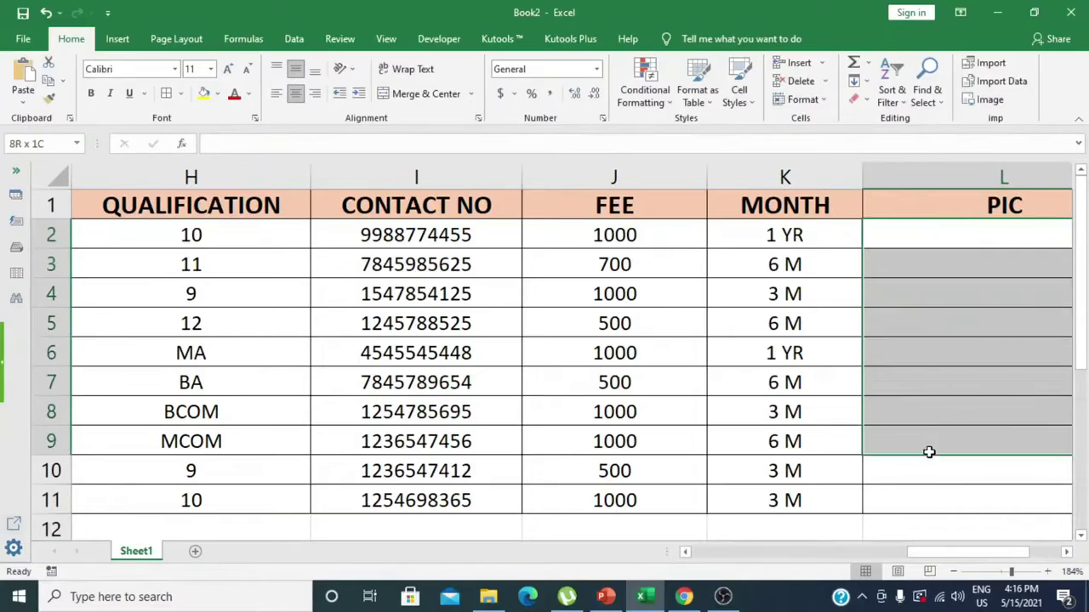
# Give rows 2 through 11 a row height of 100 using Format > Row Height
pyautogui.click(1067, 552)
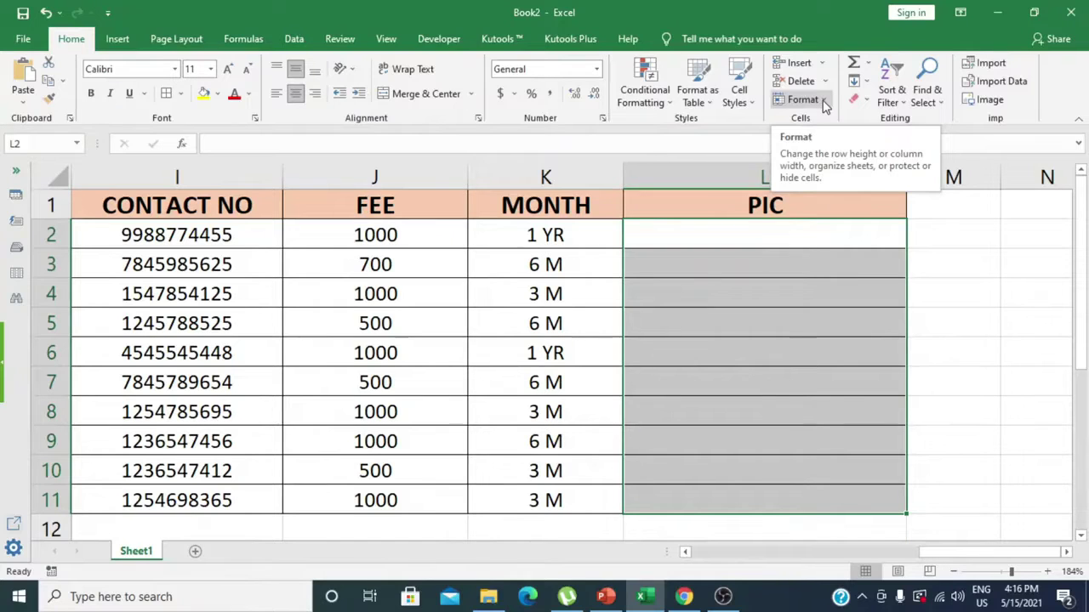
pyautogui.click(823, 102)
pyautogui.click(817, 142)
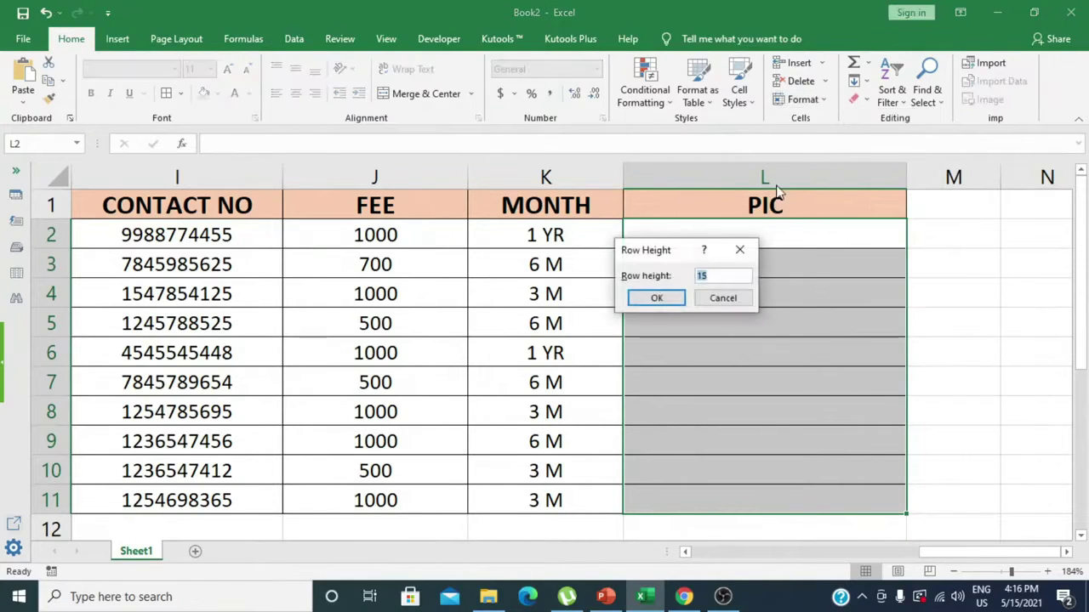
pyautogui.press('BackSpace')
pyautogui.write('10')
pyautogui.write('0')
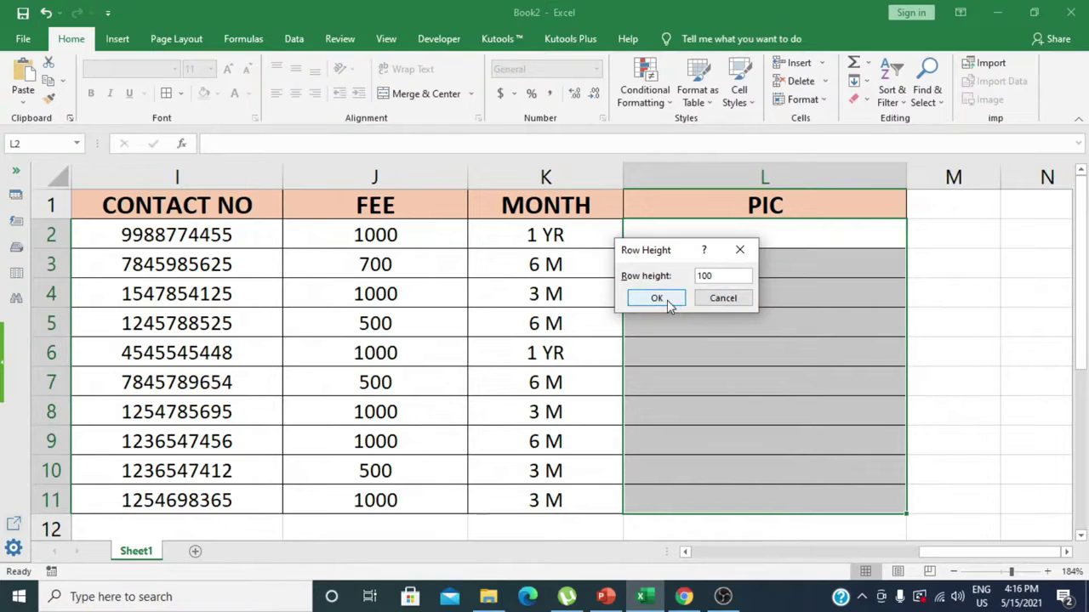
pyautogui.click(667, 300)
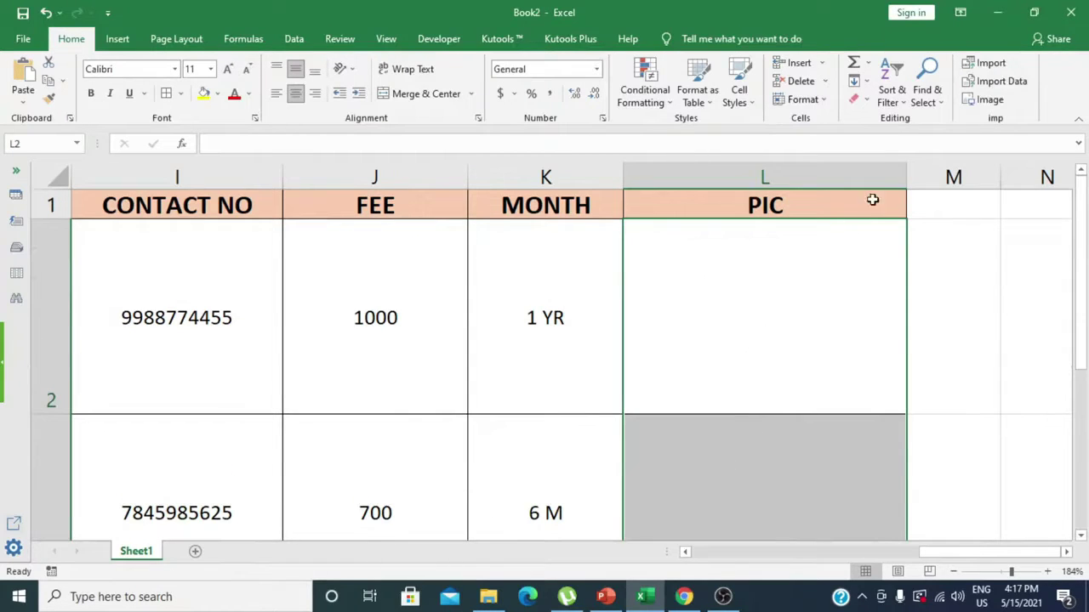
# Change the PIC column width from 26.86 to 15
pyautogui.click(824, 105)
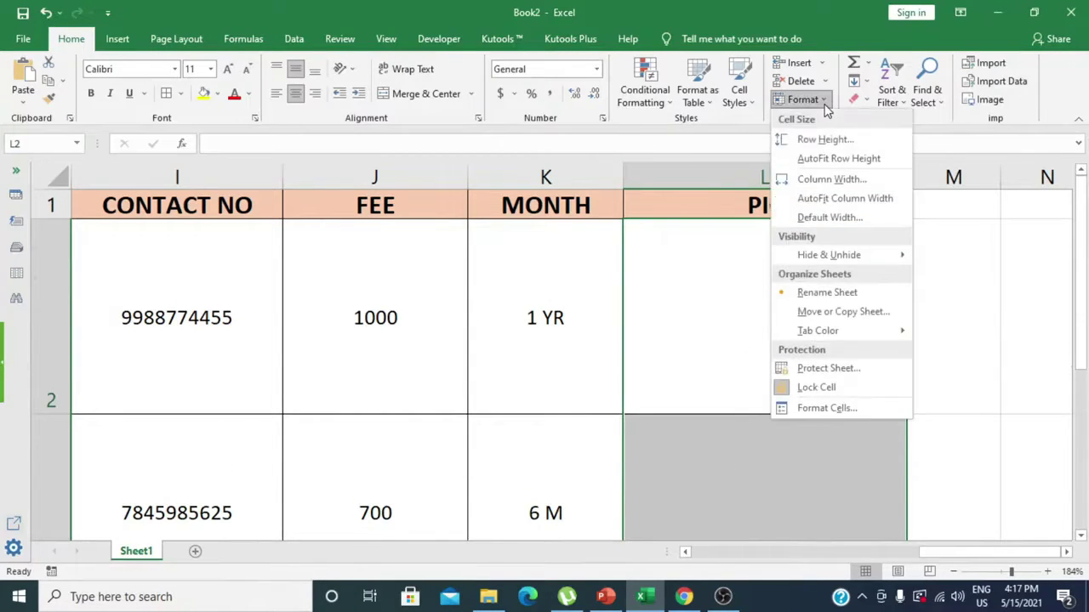
pyautogui.click(792, 180)
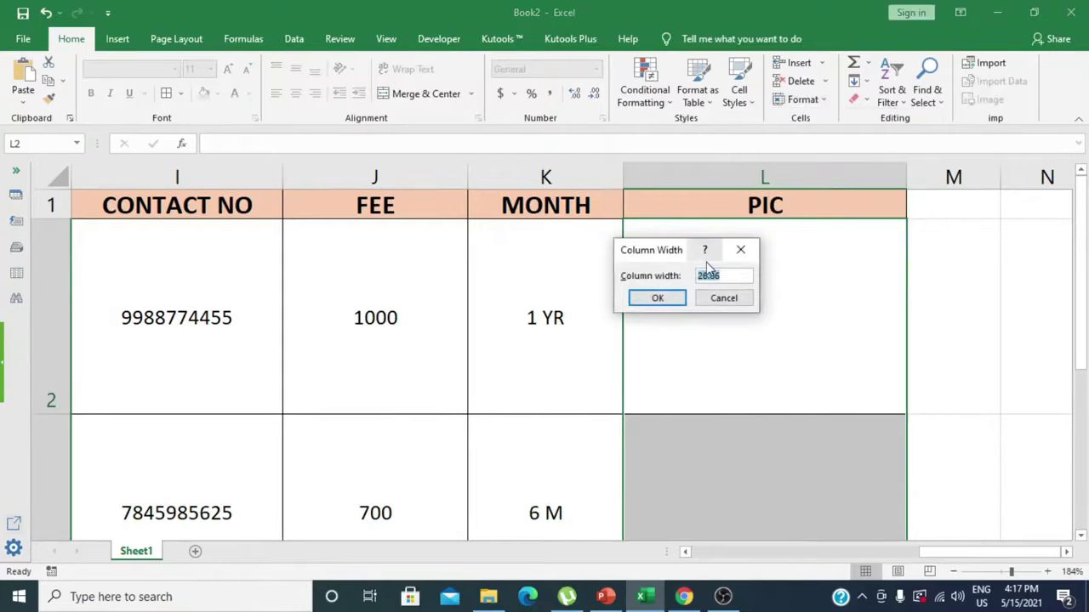
pyautogui.press('BackSpace')
pyautogui.write('15')
pyautogui.click(657, 299)
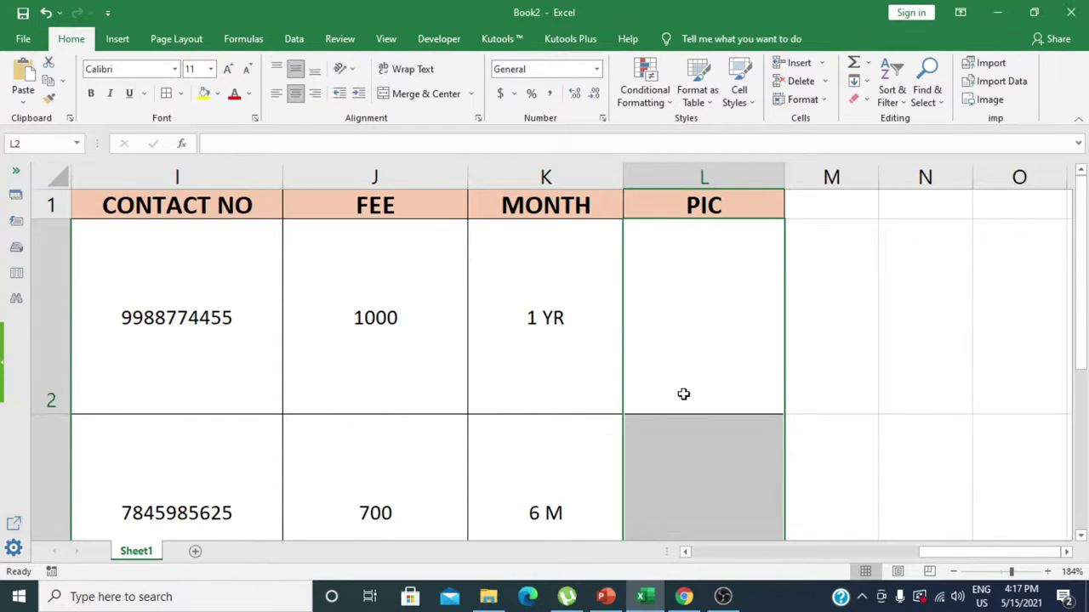
# Check the resized PIC cells L3, L5 and L4, then return to L2
pyautogui.click(695, 481)
pyautogui.scroll(-1, 696, 482)
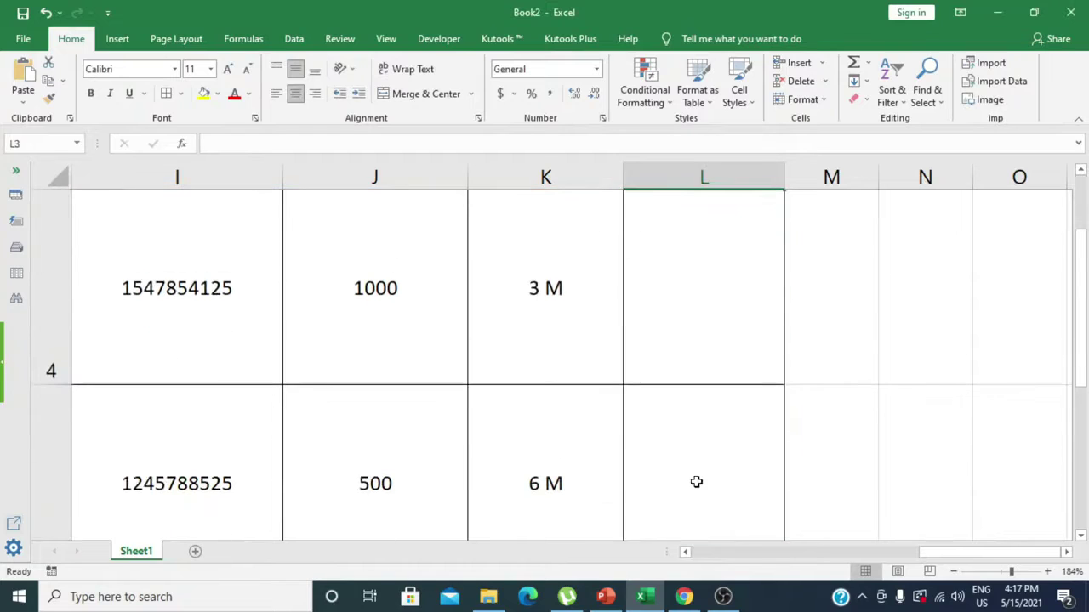
pyautogui.click(697, 459)
pyautogui.click(689, 297)
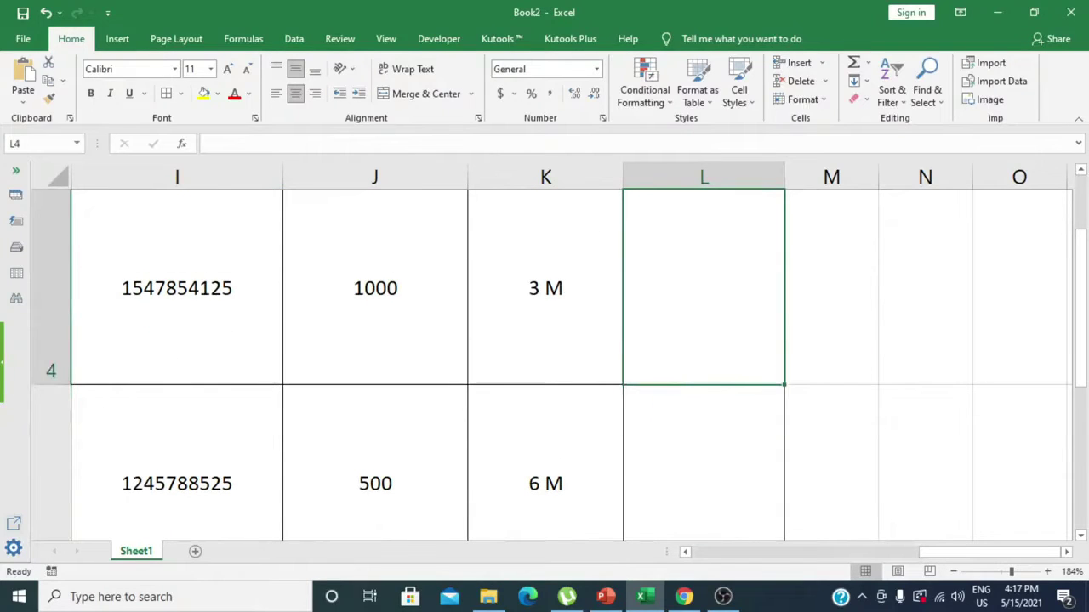
pyautogui.moveTo(1082, 294); pyautogui.dragTo(1082, 240)
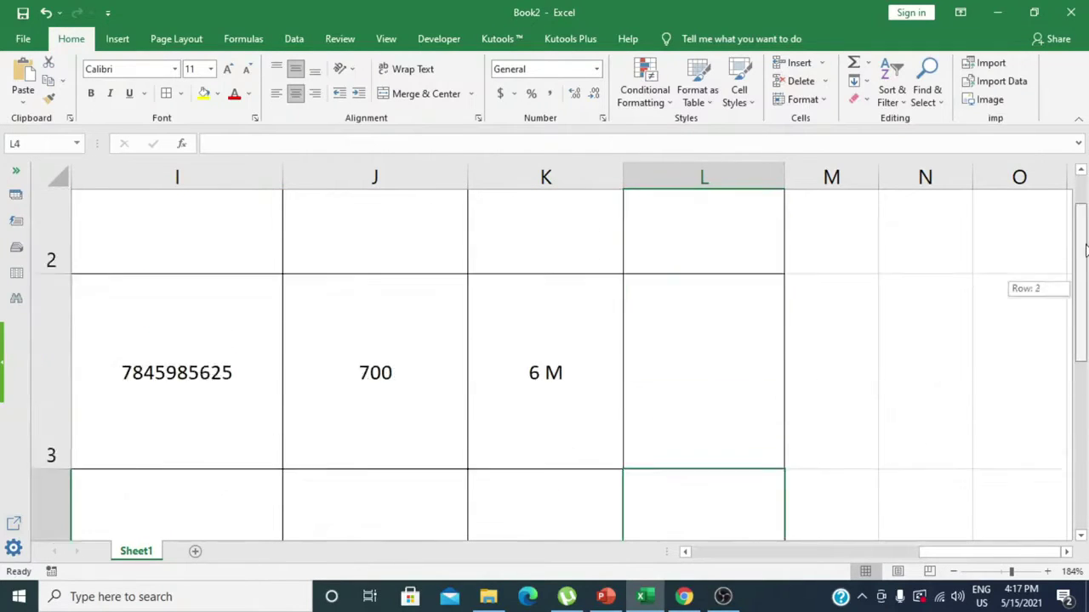
pyautogui.click(719, 374)
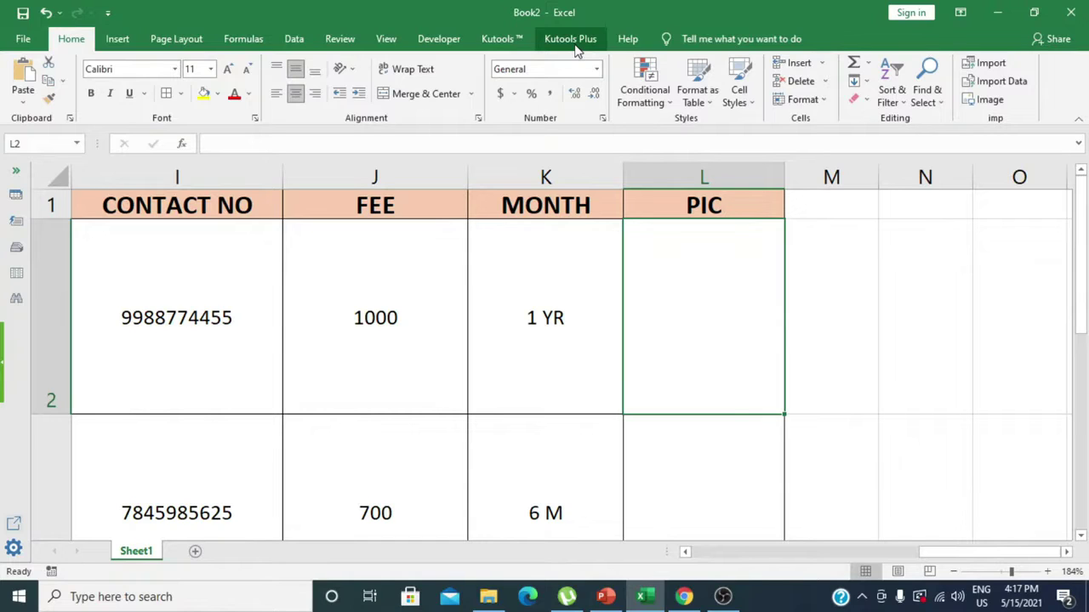
pyautogui.click(21, 42)
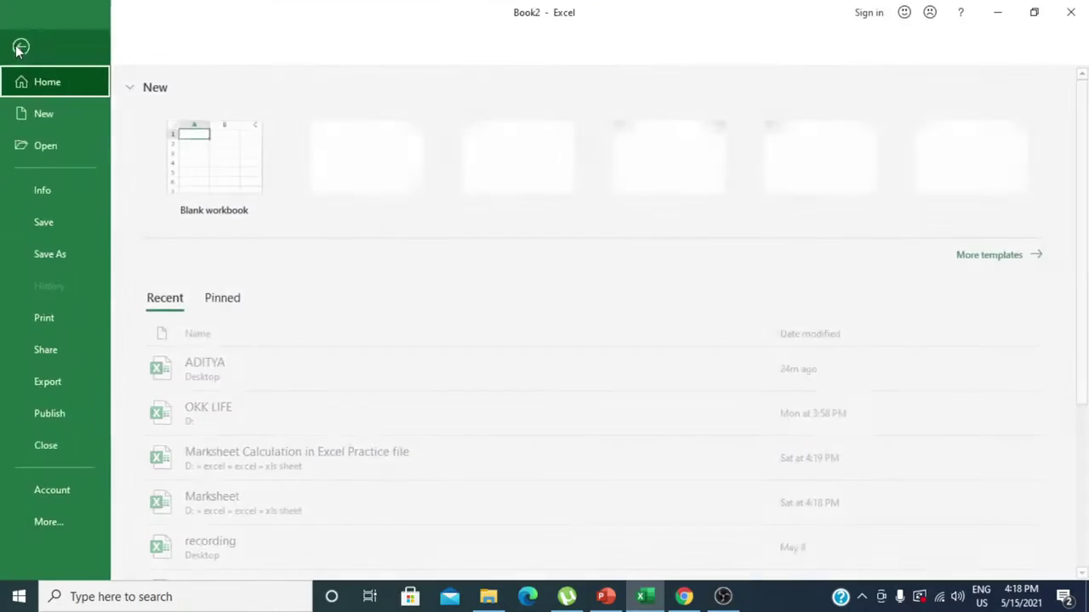
pyautogui.click(41, 524)
pyautogui.click(145, 550)
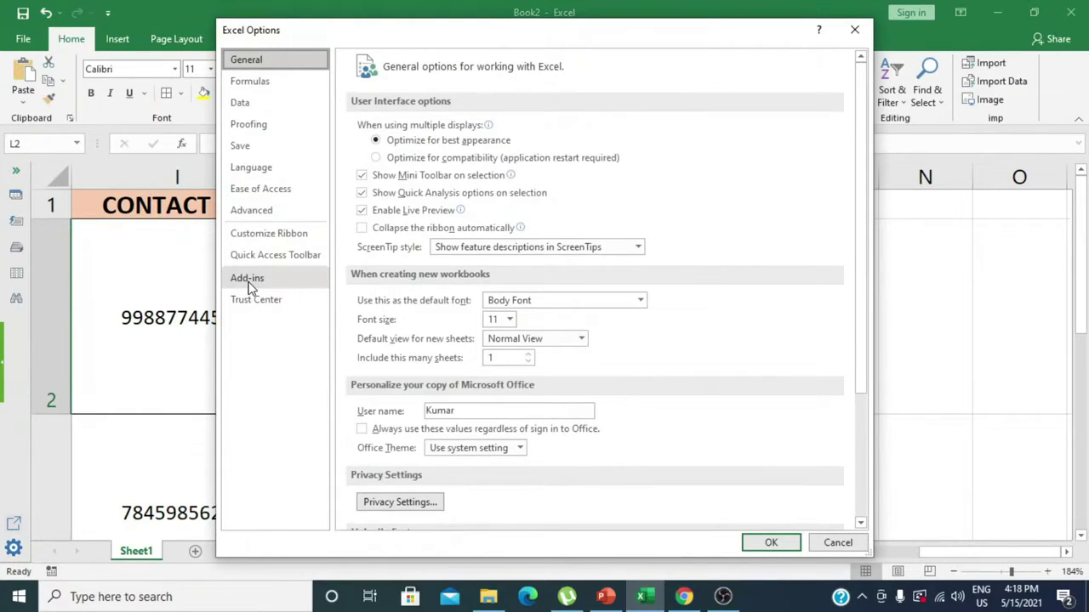
pyautogui.click(256, 281)
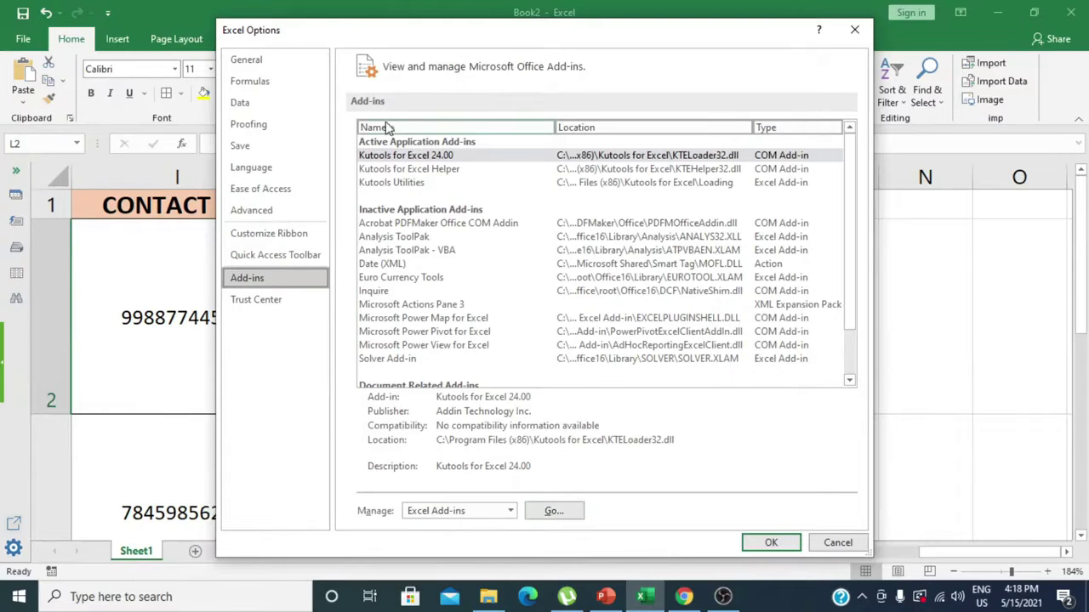
pyautogui.click(841, 544)
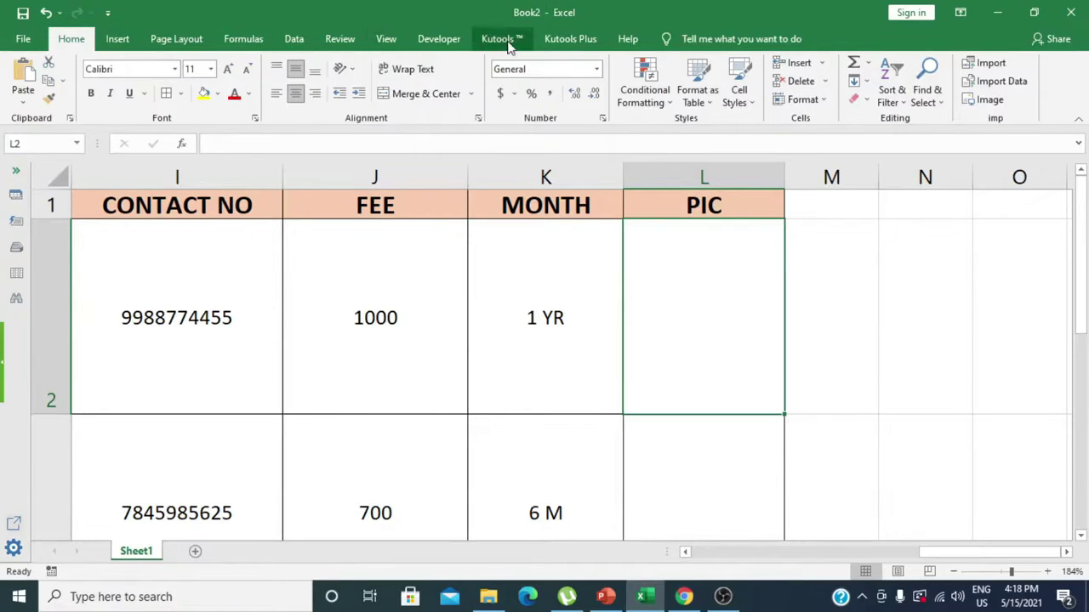
# Launch Import Pictures from the Kutools Plus Import & Export menu
pyautogui.click(586, 42)
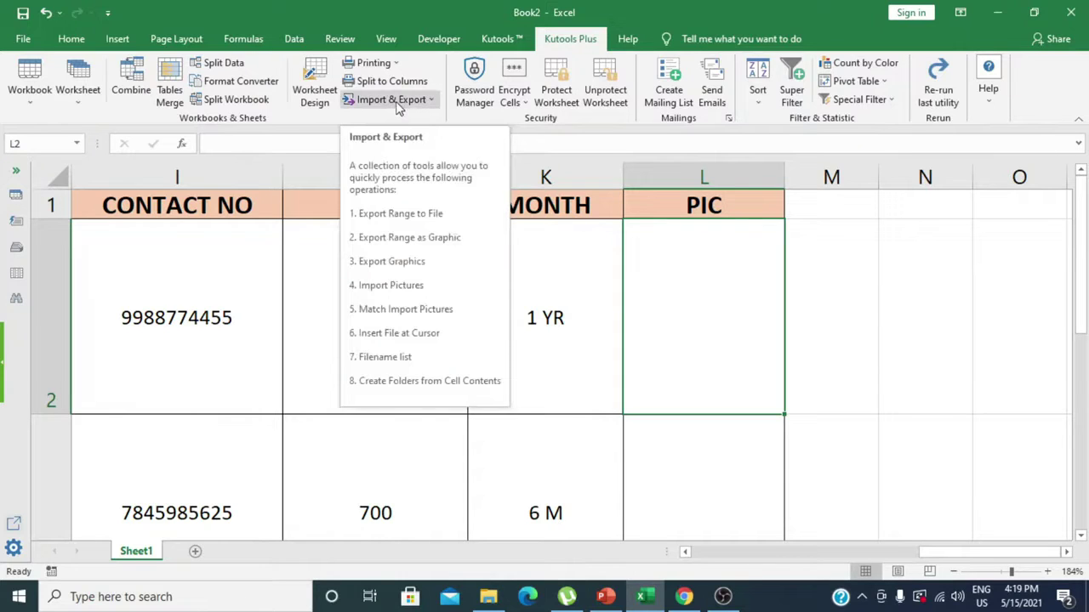
pyautogui.click(434, 102)
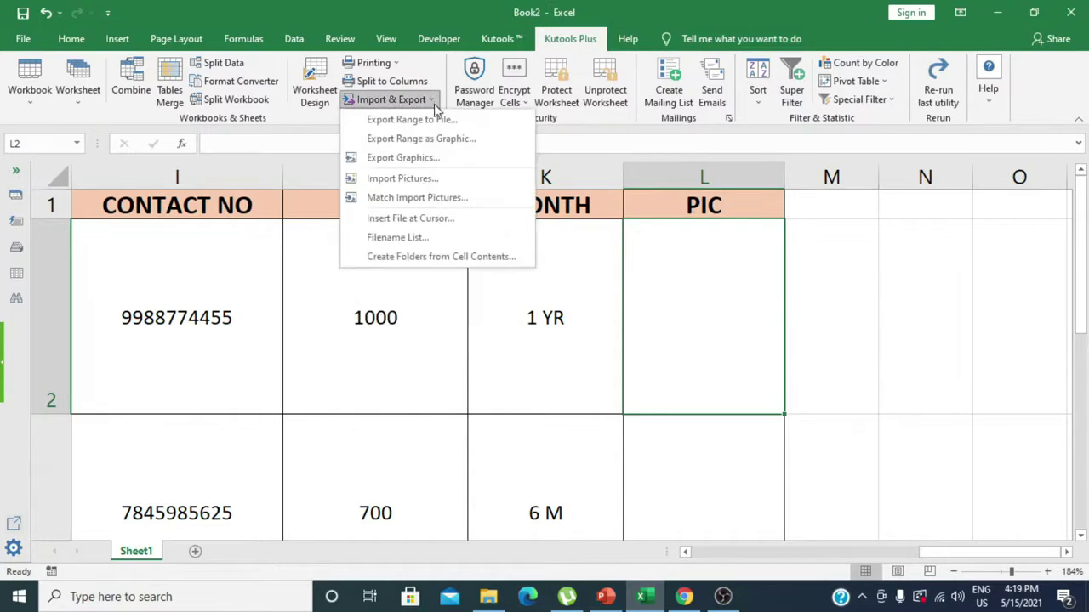
pyautogui.click(415, 182)
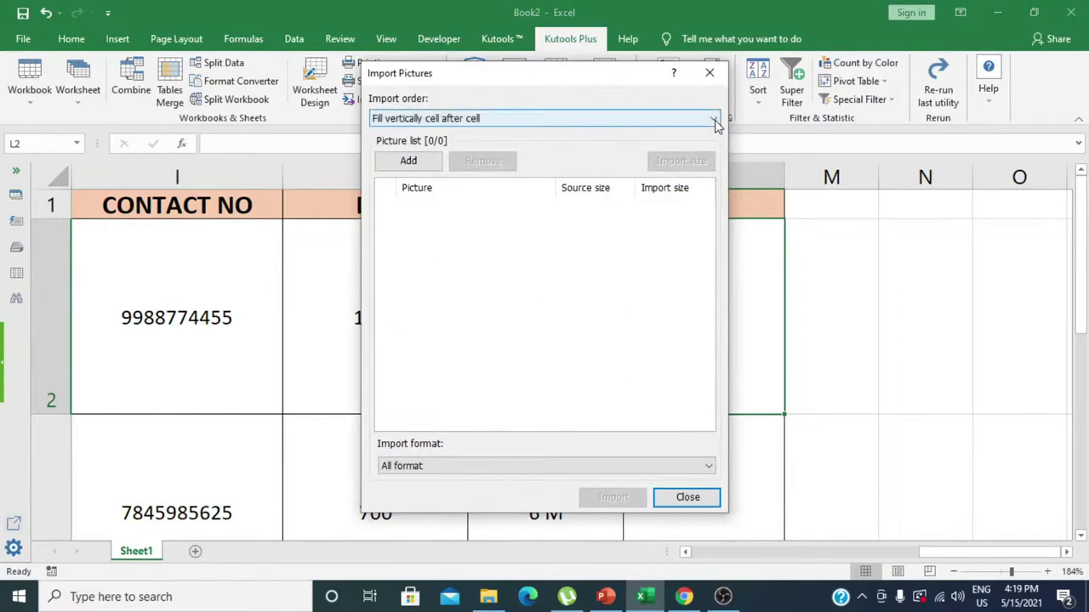
# Keep vertical cell-after-cell order, add all ten IMG folder photos, and start the import
pyautogui.click(713, 119)
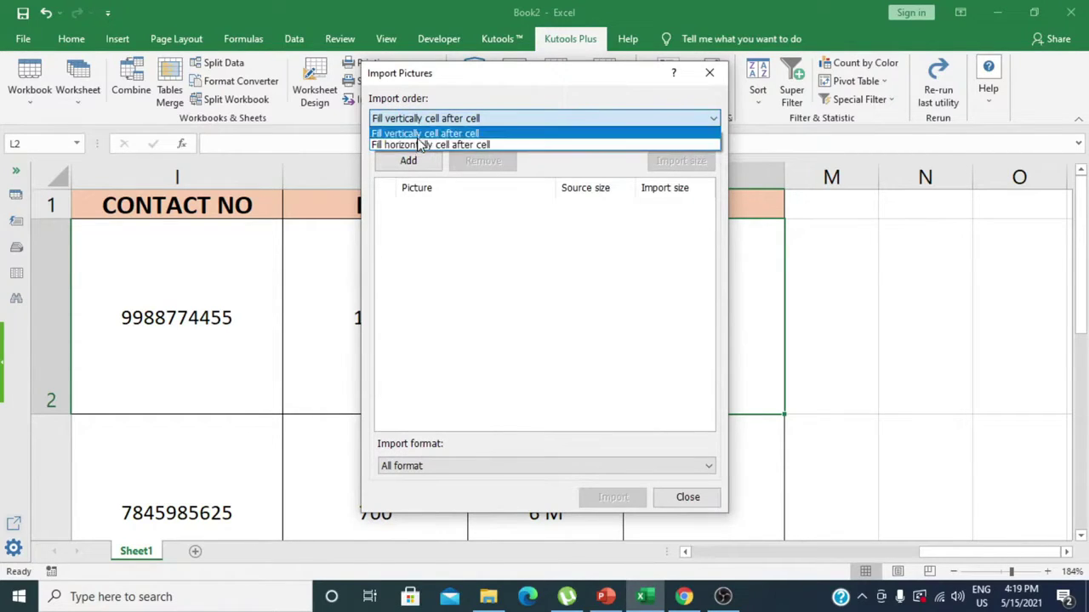
pyautogui.click(418, 136)
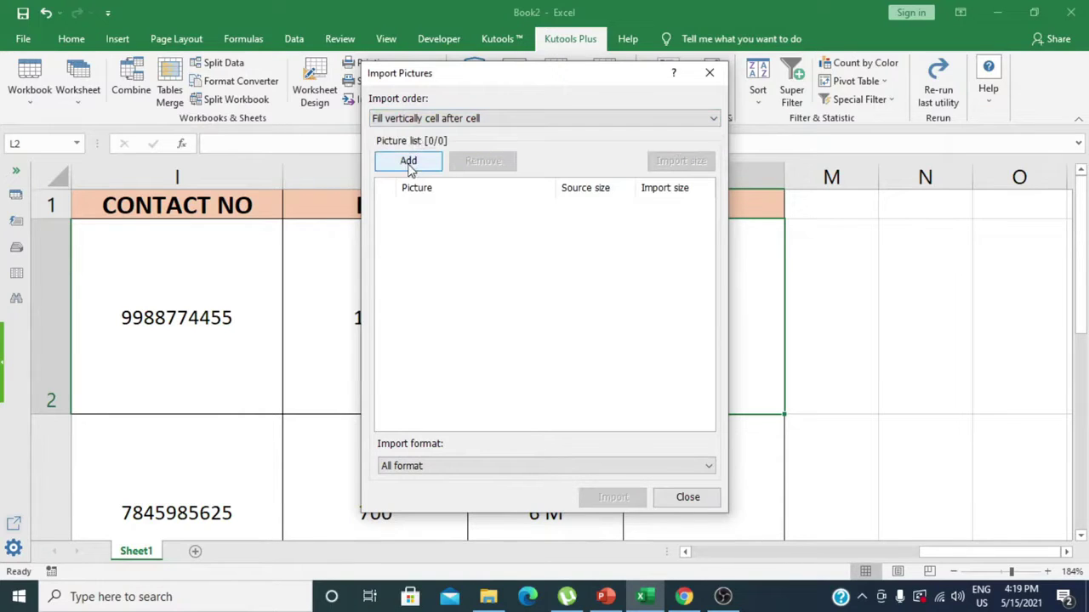
pyautogui.click(409, 166)
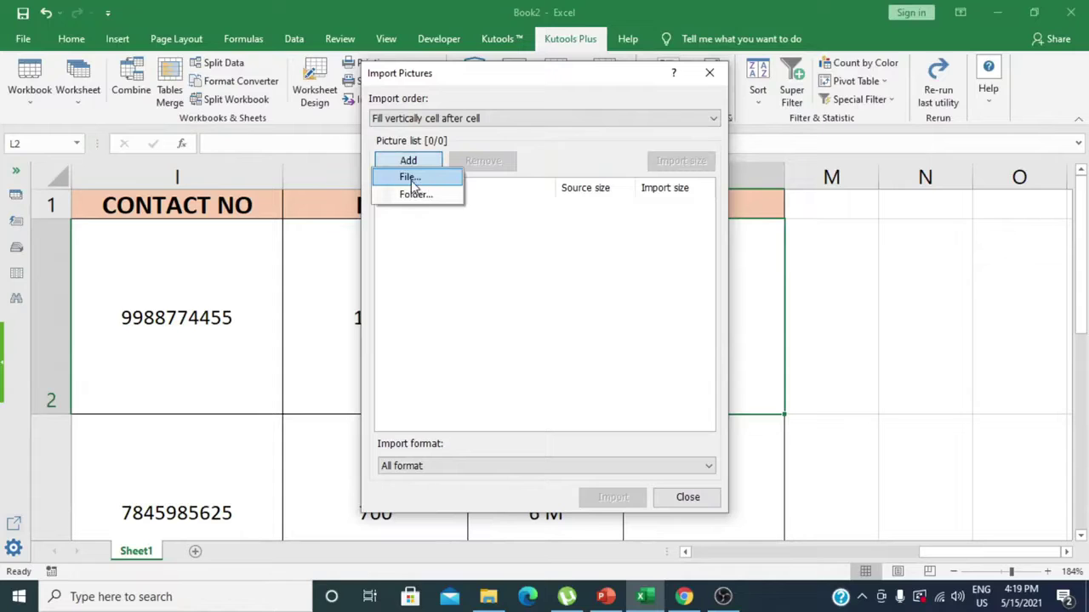
pyautogui.click(412, 177)
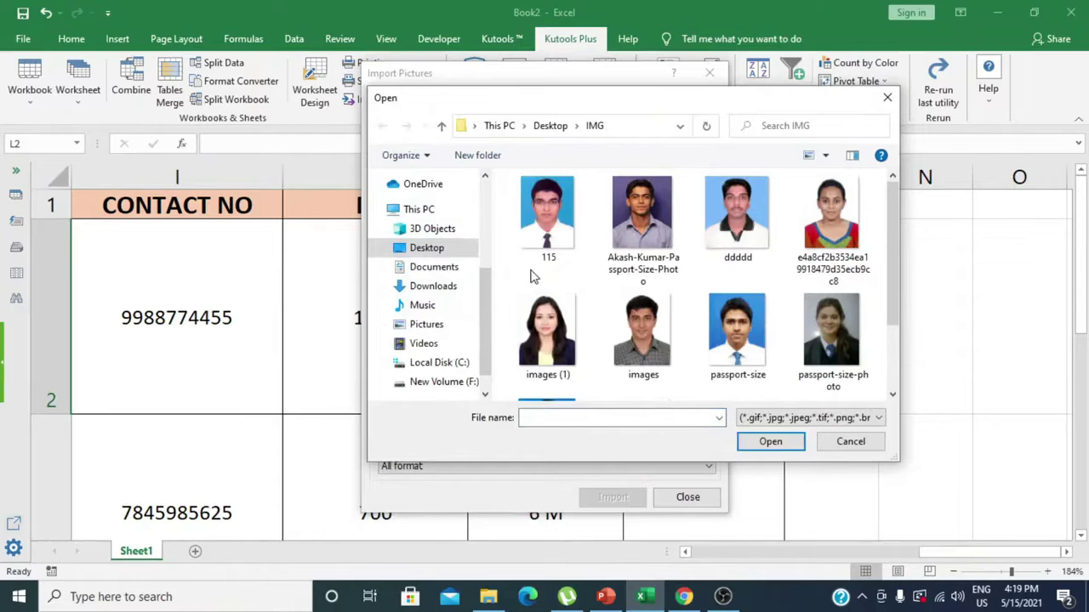
pyautogui.hotkey('ctrl', 'a')
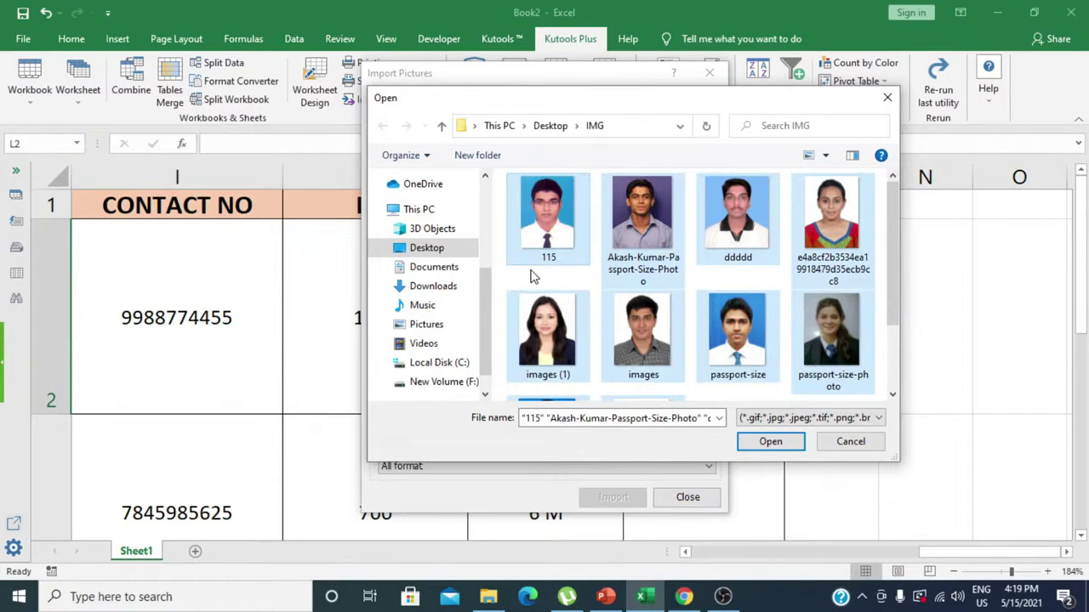
pyautogui.click(772, 442)
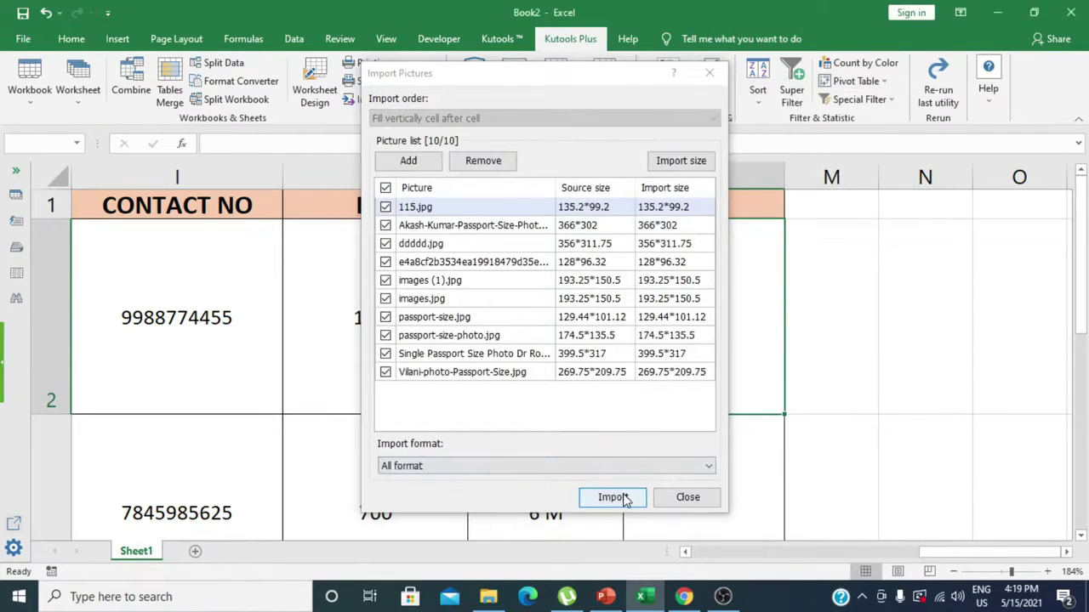
pyautogui.click(613, 497)
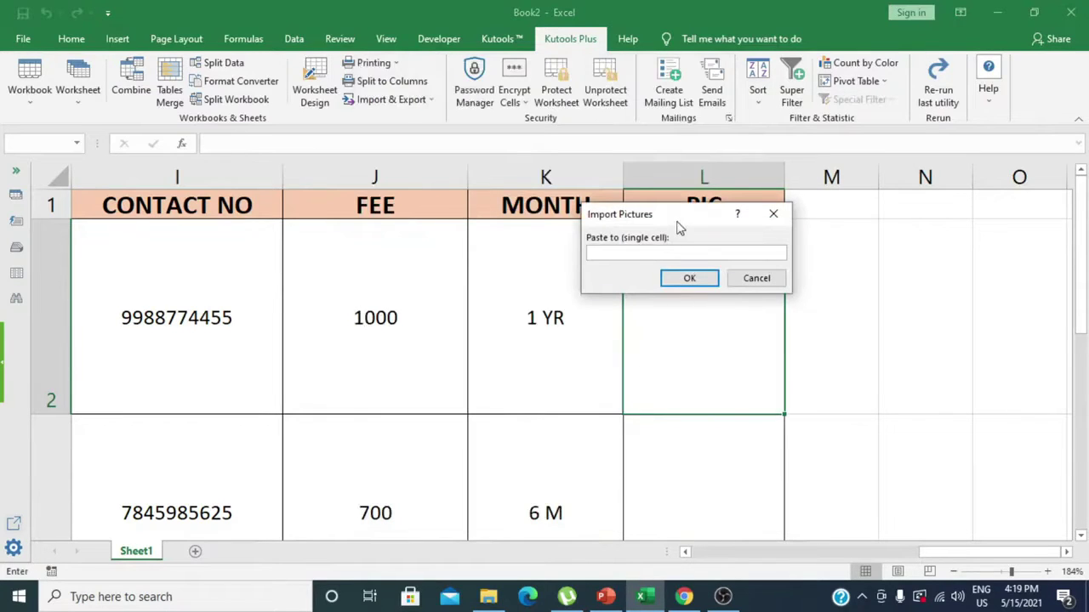
# Paste the photos starting at cell L2 and dismiss the licence warning notice
pyautogui.moveTo(679, 227); pyautogui.dragTo(455, 281)
pyautogui.click(686, 312)
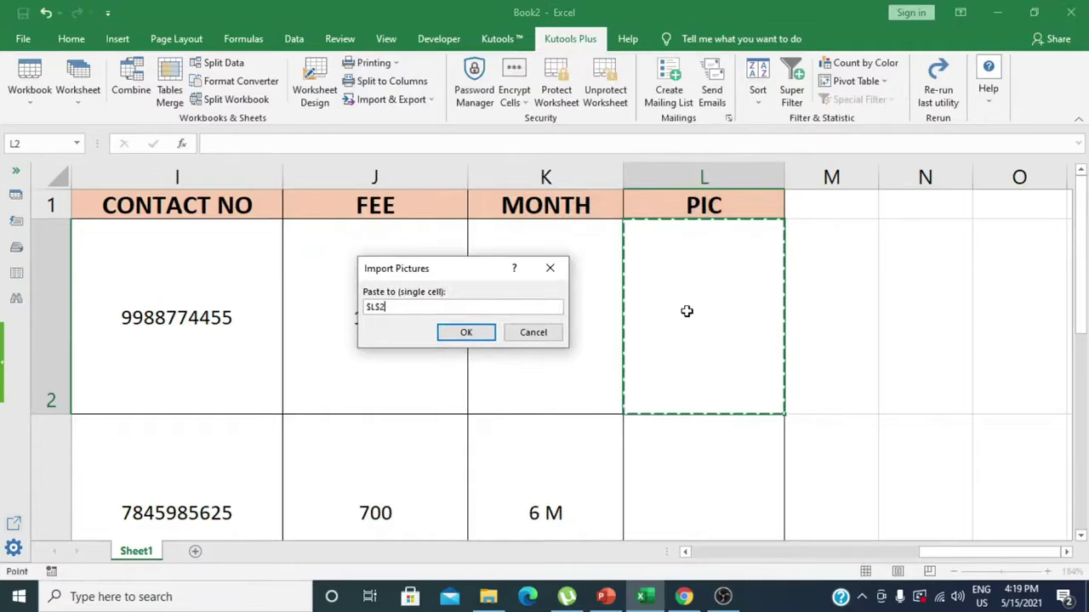
pyautogui.click(478, 333)
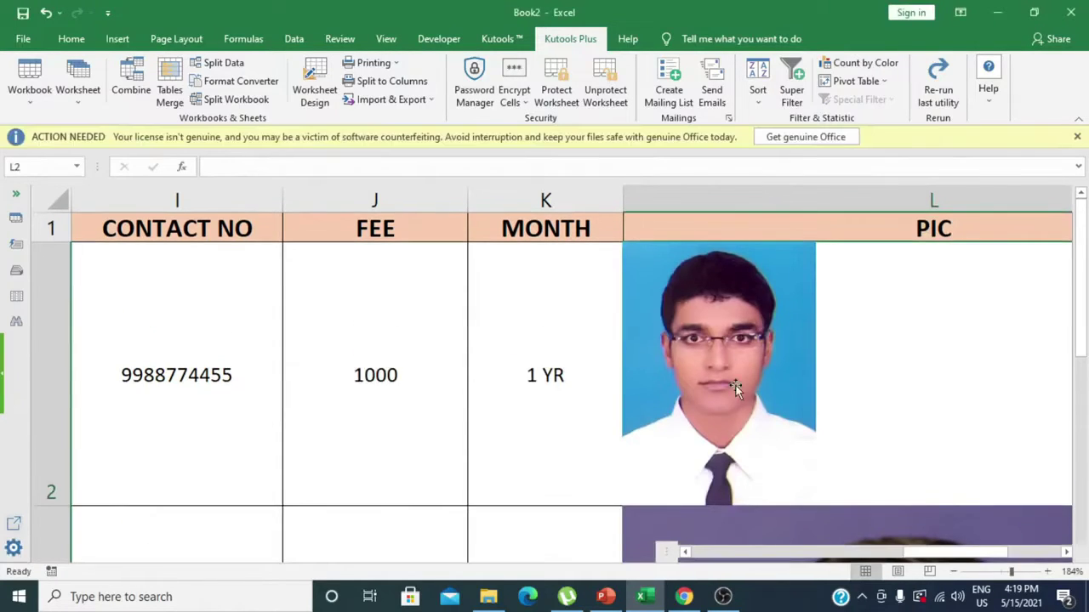
pyautogui.click(1076, 136)
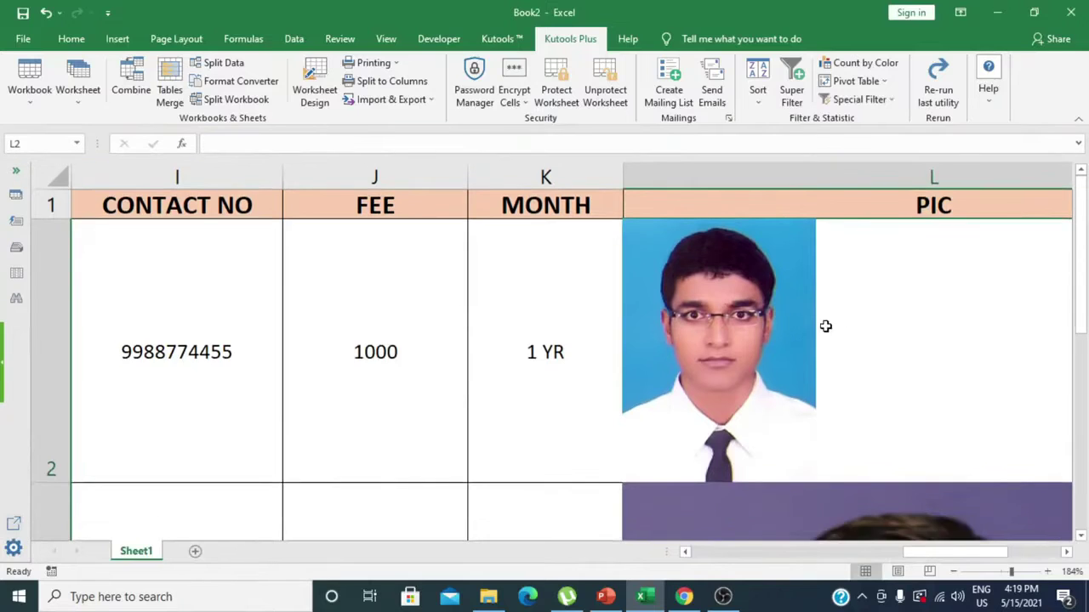
# Review the imported photos down the PIC column and select the purple-background photo
pyautogui.scroll(-1, 791, 339)
pyautogui.scroll(-1, 752, 381)
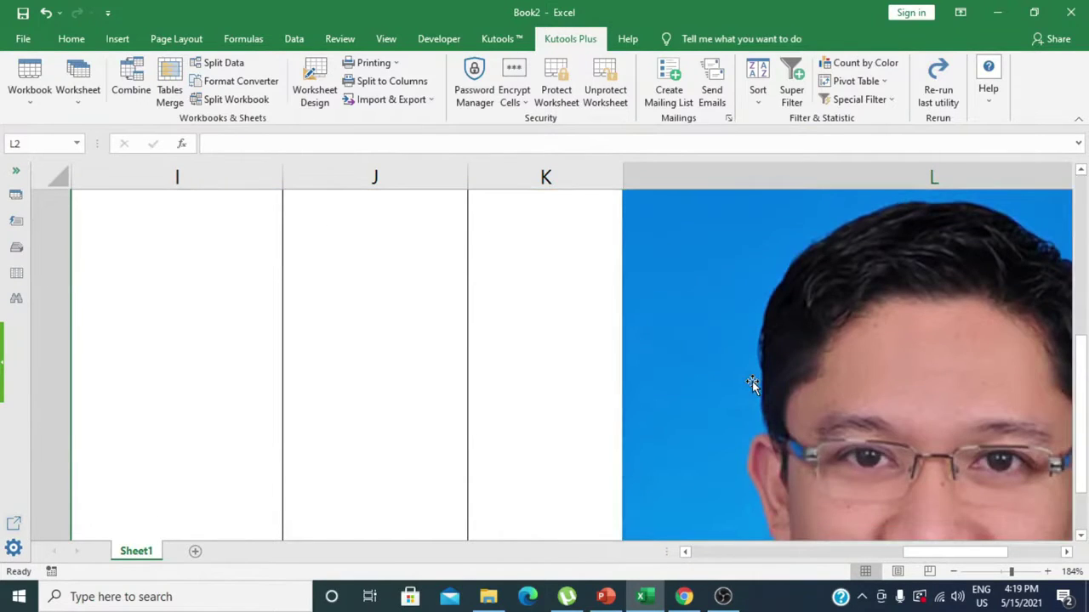
pyautogui.scroll(-3, 752, 382)
pyautogui.scroll(3, 752, 381)
pyautogui.scroll(2, 755, 381)
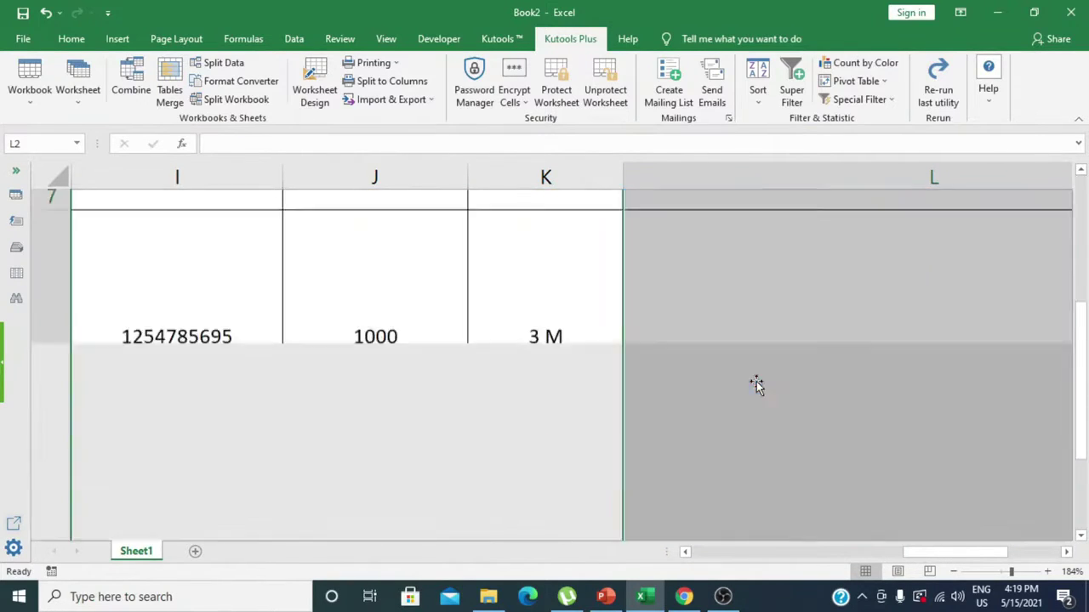
pyautogui.scroll(2, 756, 385)
pyautogui.scroll(1, 757, 384)
pyautogui.scroll(1, 757, 385)
pyautogui.scroll(1, 756, 384)
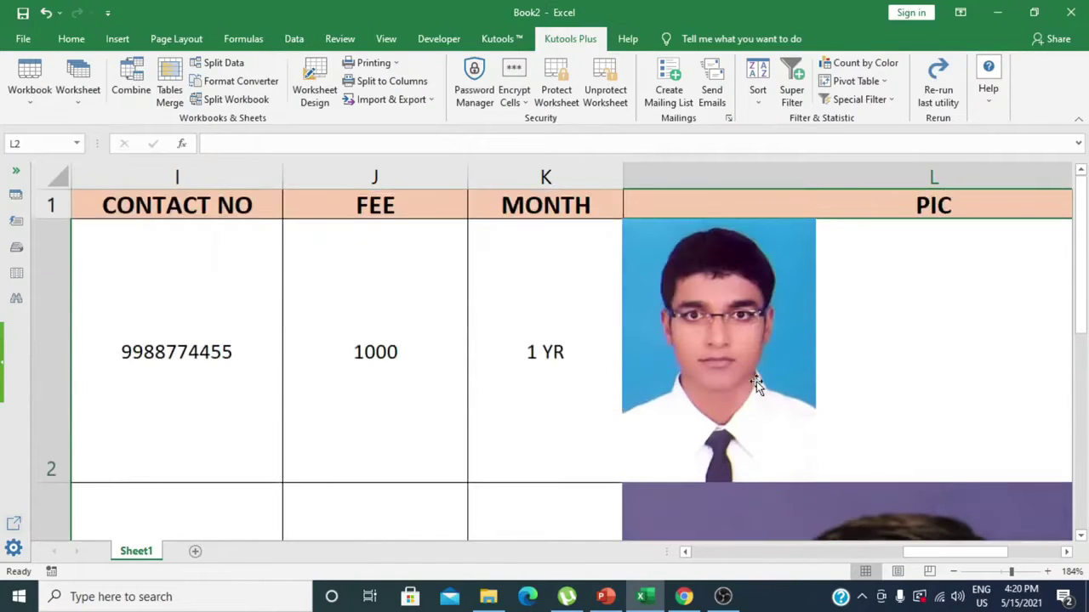
pyautogui.scroll(-1, 756, 381)
pyautogui.scroll(1, 790, 375)
pyautogui.click(781, 498)
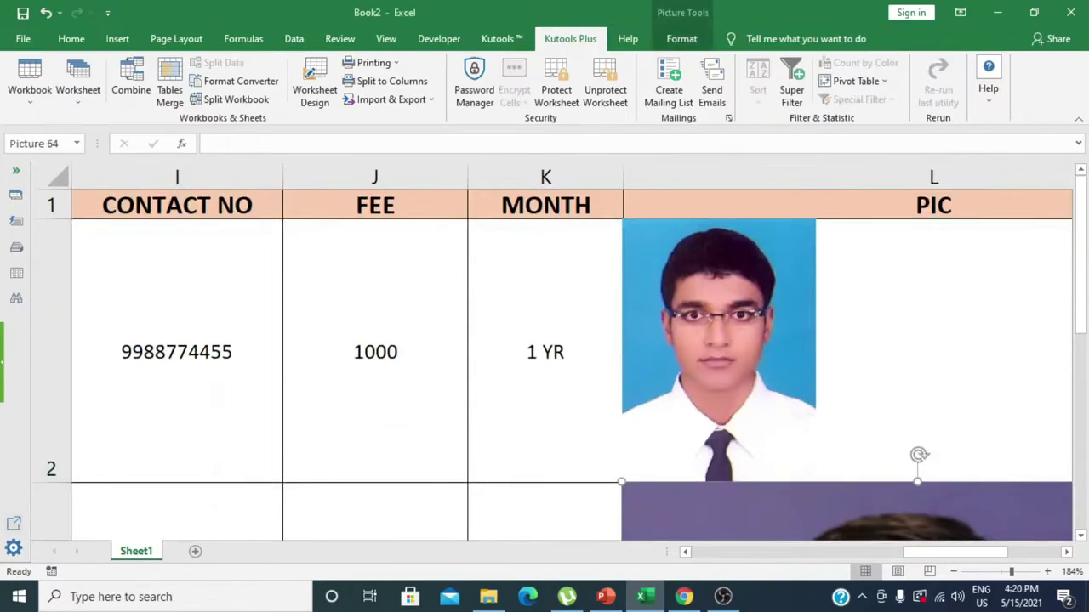
# Zoom the sheet out to 90% and bring up the Developer tab
pyautogui.click(951, 573)
pyautogui.click(951, 574)
pyautogui.click(953, 575)
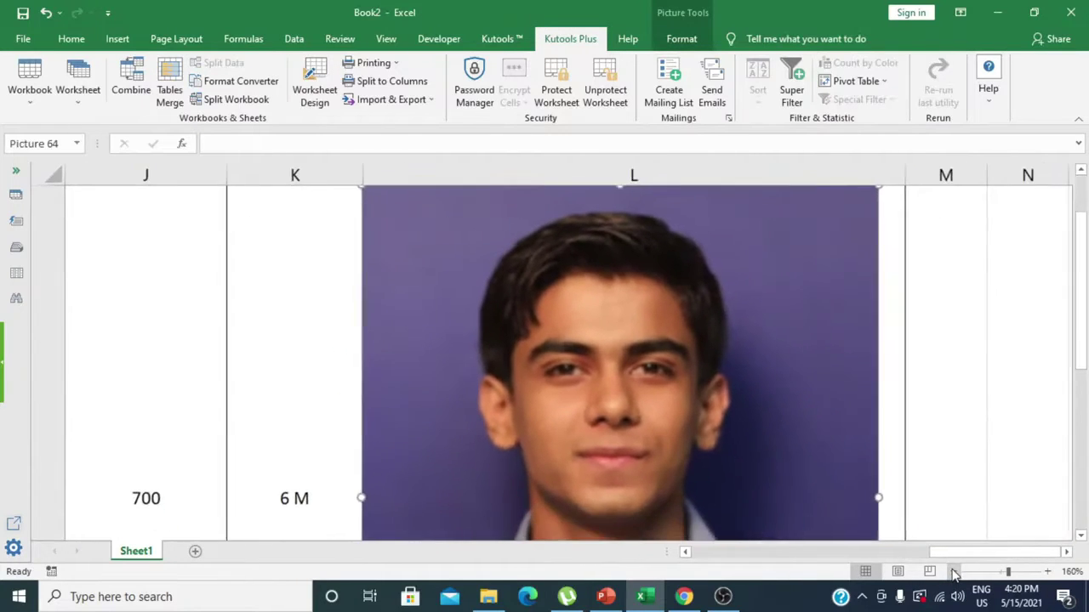
pyautogui.click(953, 574)
pyautogui.click(954, 574)
pyautogui.click(954, 574)
pyautogui.click(954, 574)
pyautogui.click(954, 574)
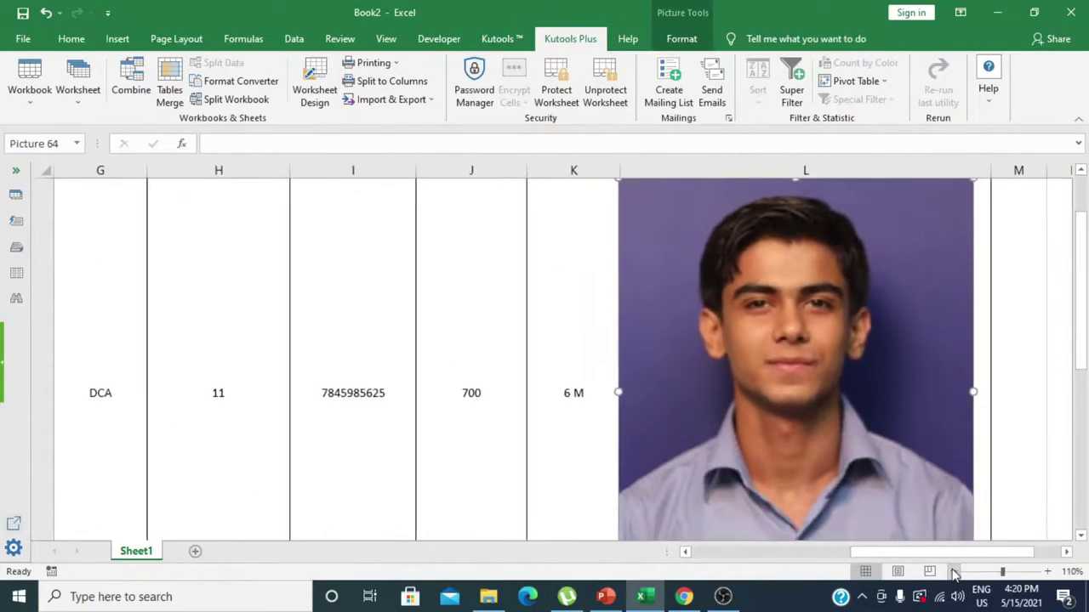
pyautogui.click(954, 574)
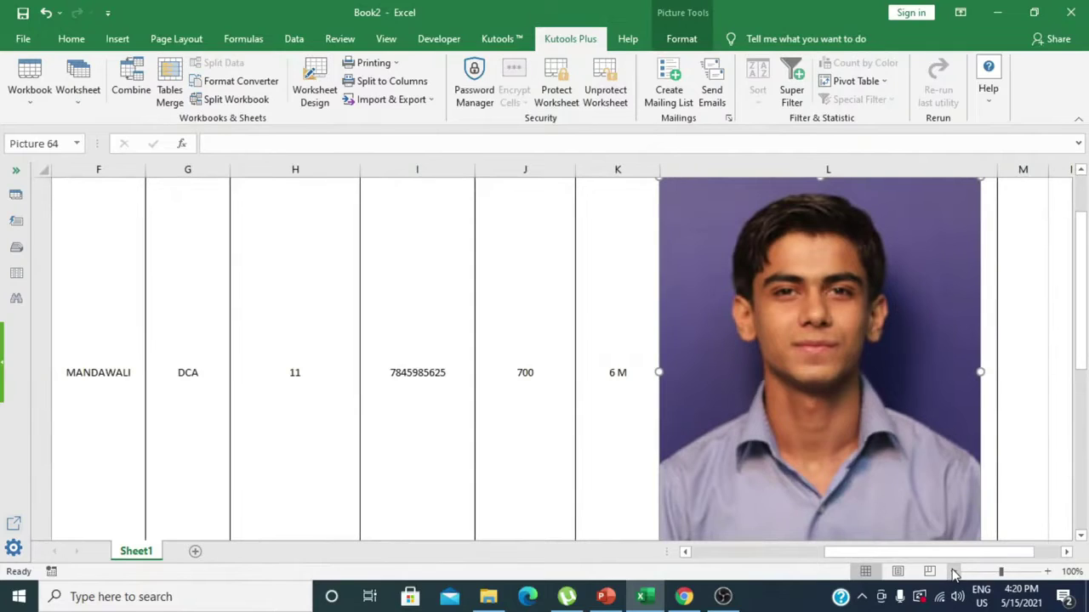
pyautogui.click(953, 574)
pyautogui.scroll(2, 924, 408)
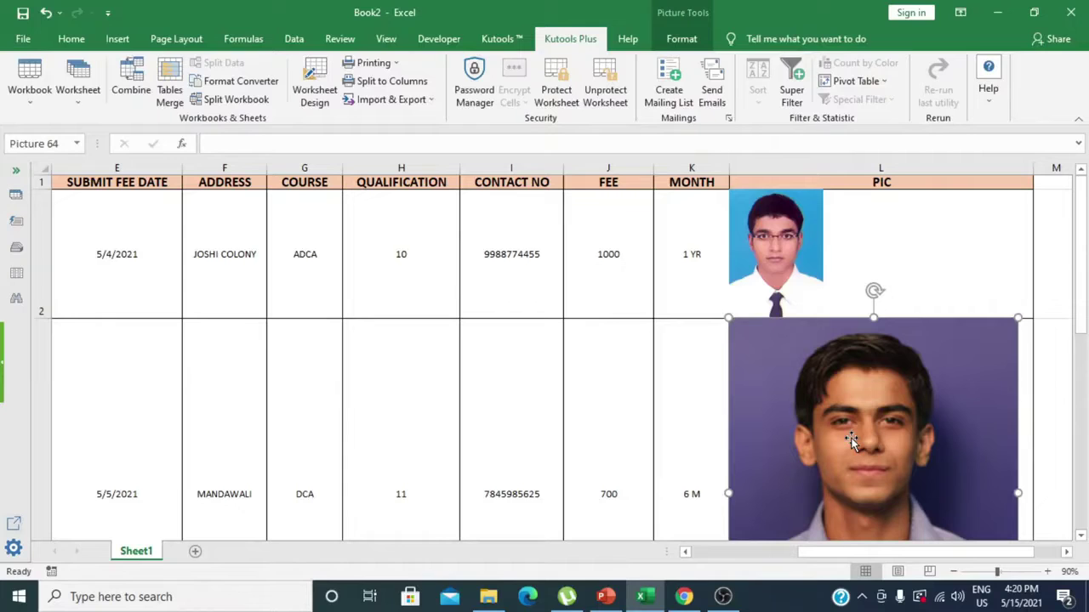
pyautogui.click(447, 42)
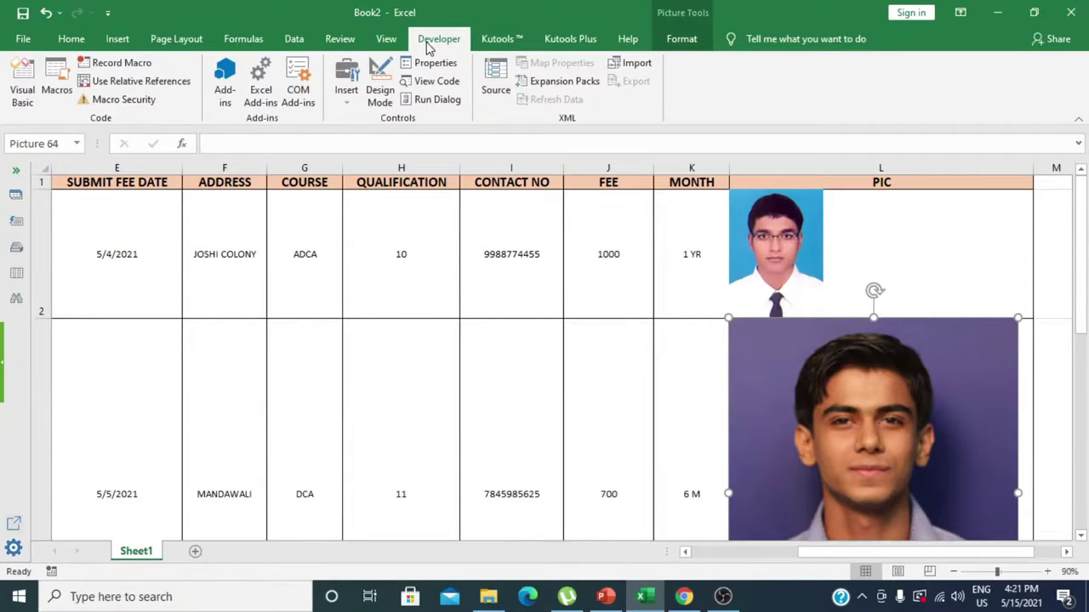
# Open Excel Options from File > More > Options
pyautogui.click(23, 42)
pyautogui.click(58, 522)
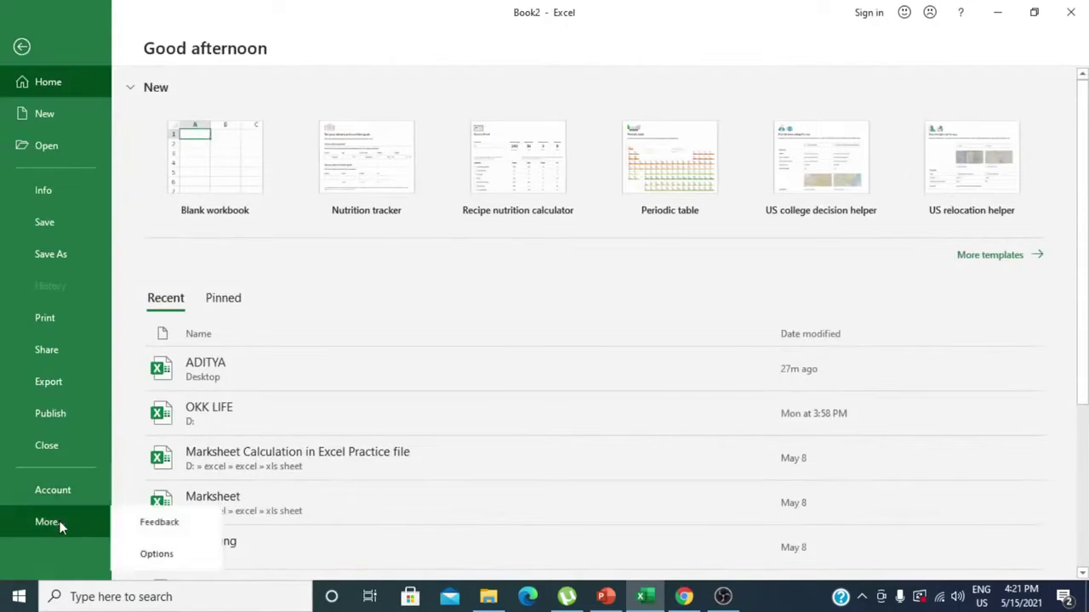
pyautogui.click(179, 564)
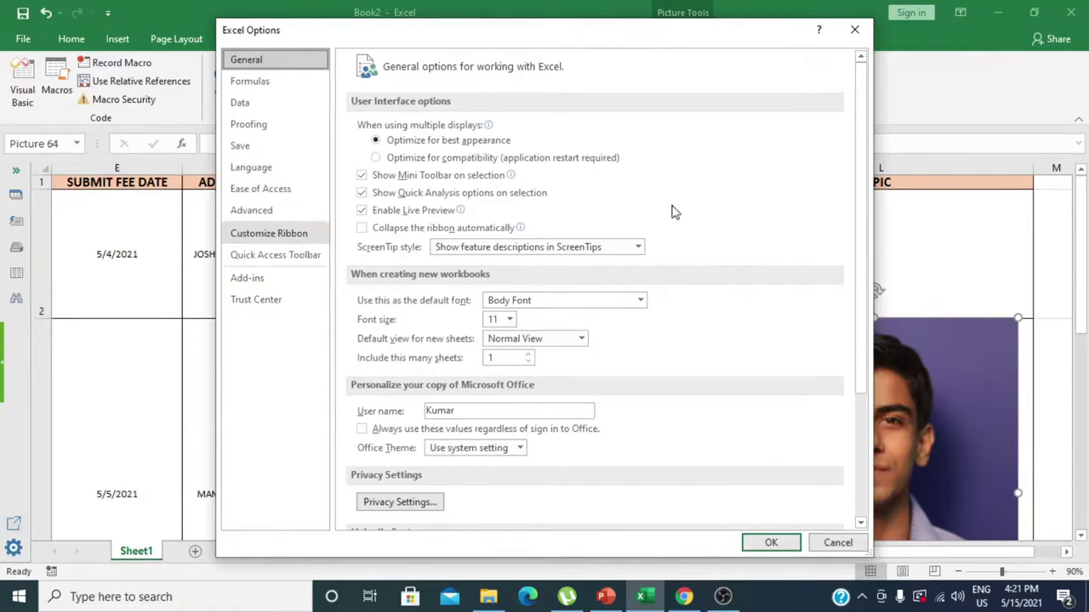
# Keep Developer checked under Customize Ribbon and confirm Excel Options with OK
pyautogui.press('Escape')
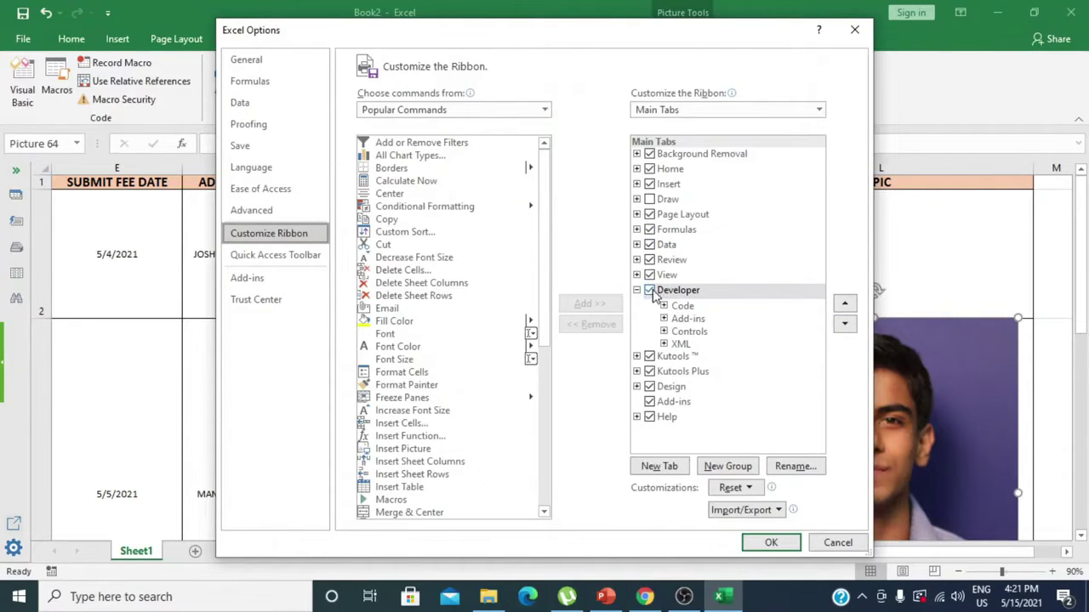
pyautogui.click(650, 291)
pyautogui.click(650, 291)
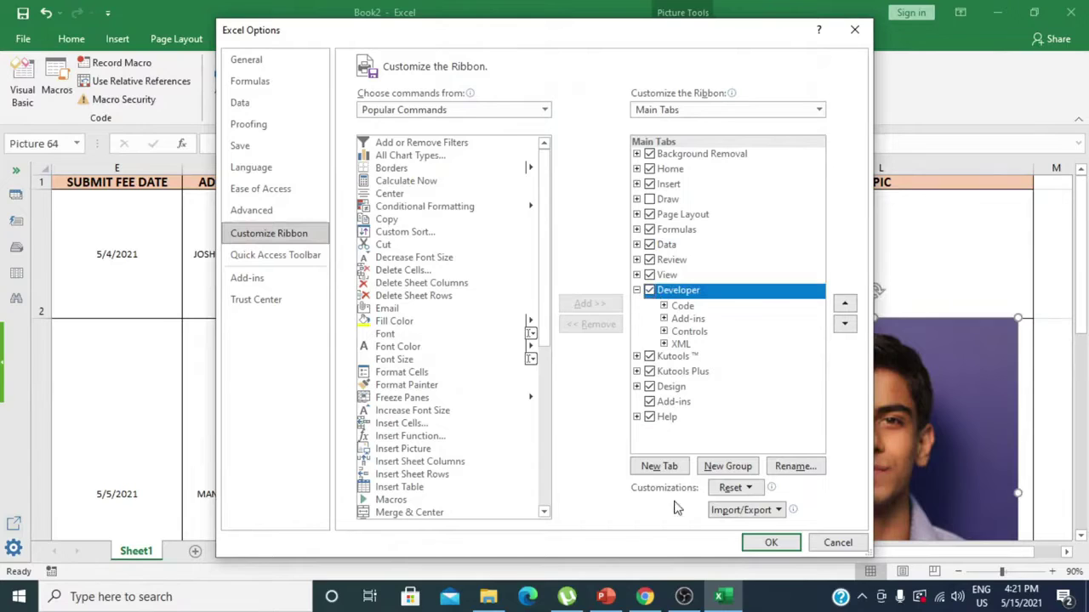
pyautogui.click(772, 542)
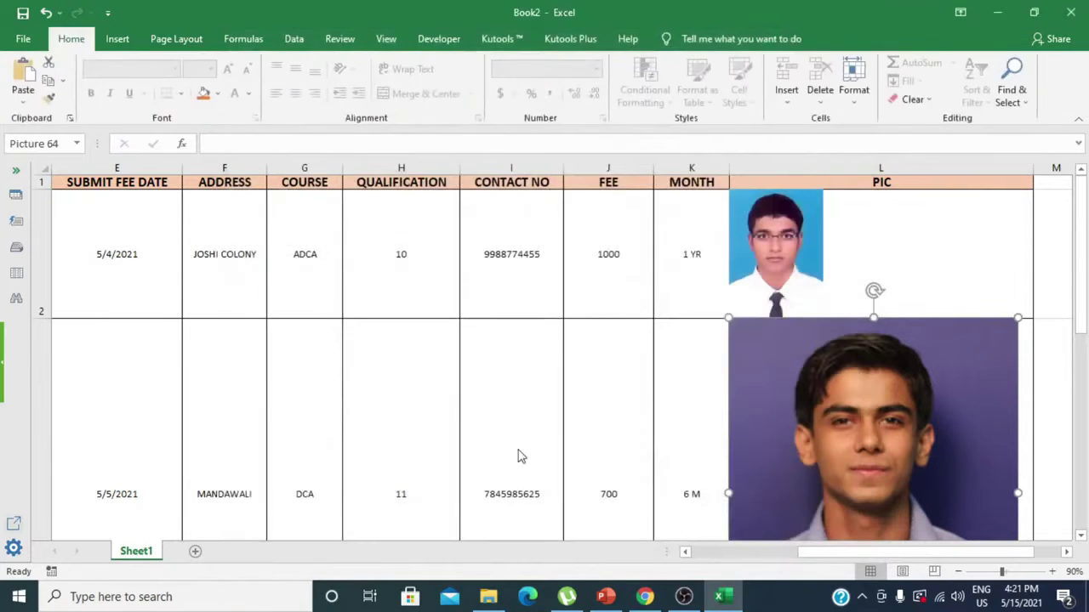
# Return to the Developer tab, leaving the Quick Access Toolbar list unchanged
pyautogui.click(439, 39)
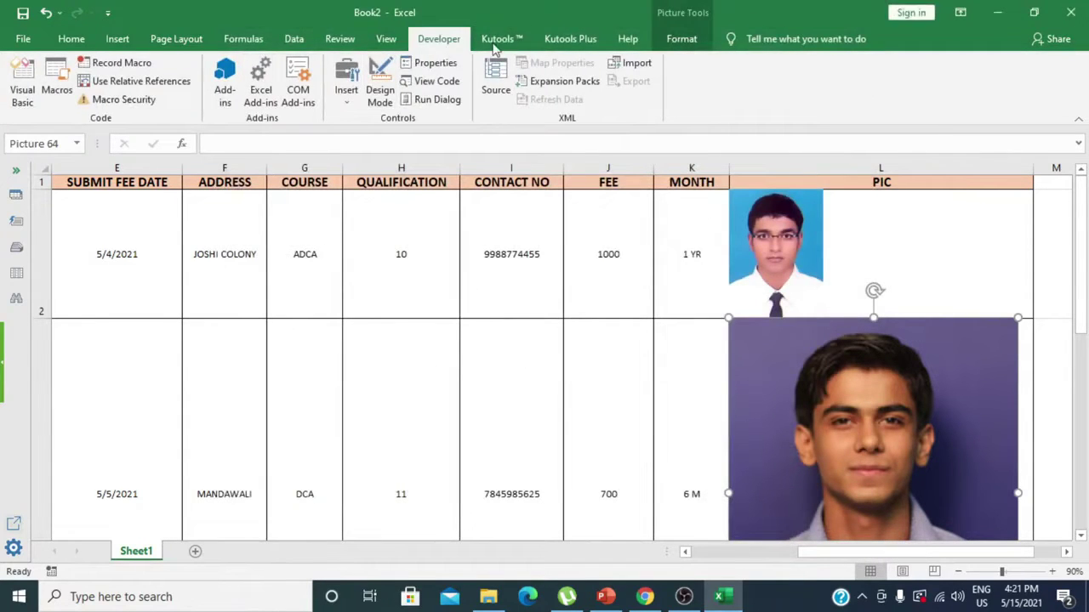
pyautogui.click(111, 19)
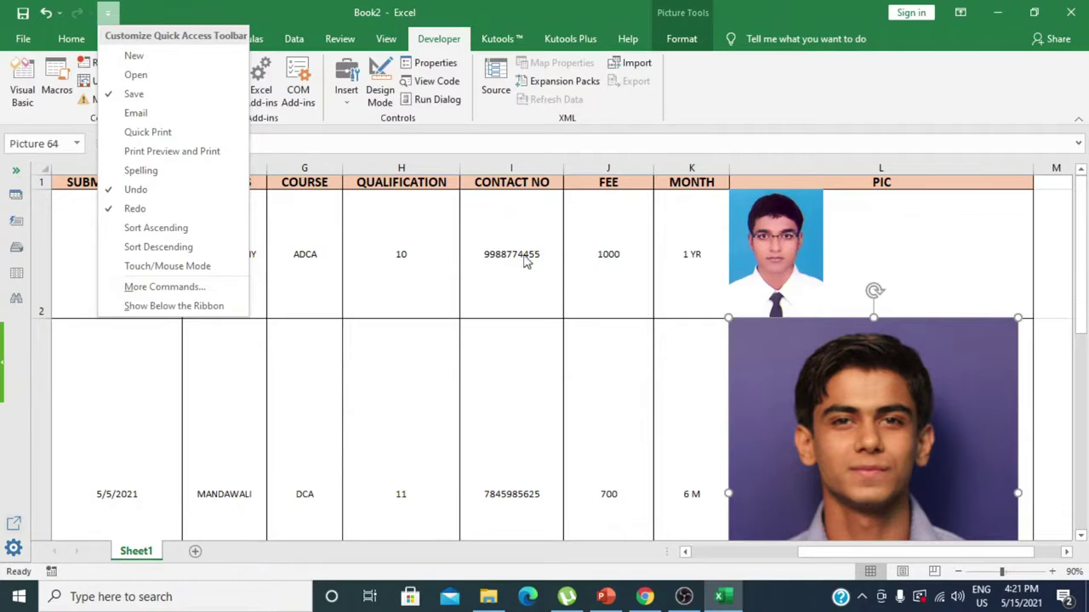
pyautogui.click(841, 391)
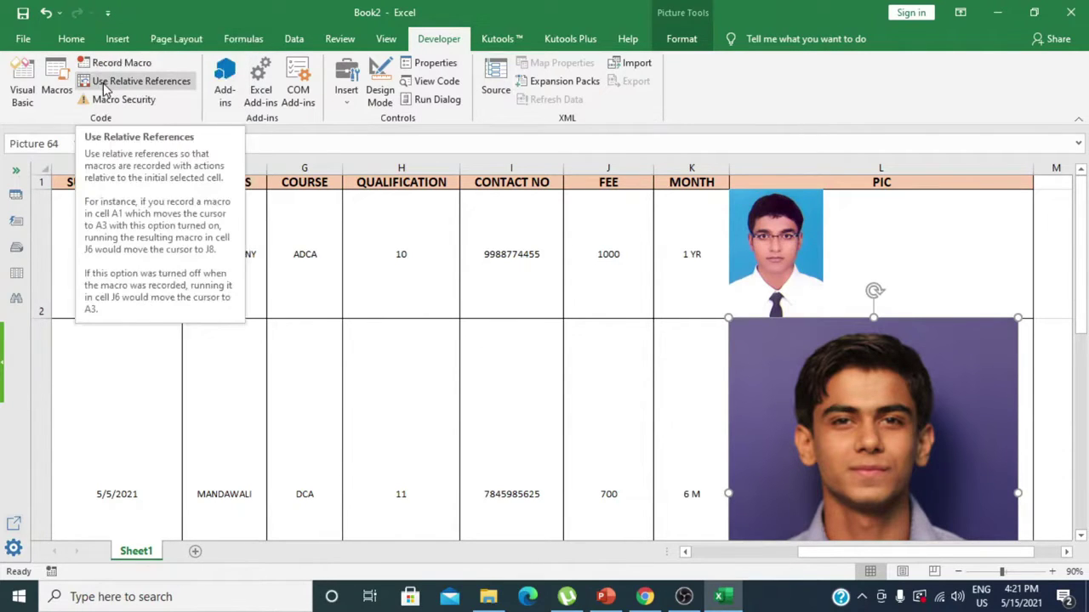
# Turn on relative references and start recording Macro5 with shortcut Ctrl+Shift+H in This Workbook
pyautogui.click(105, 85)
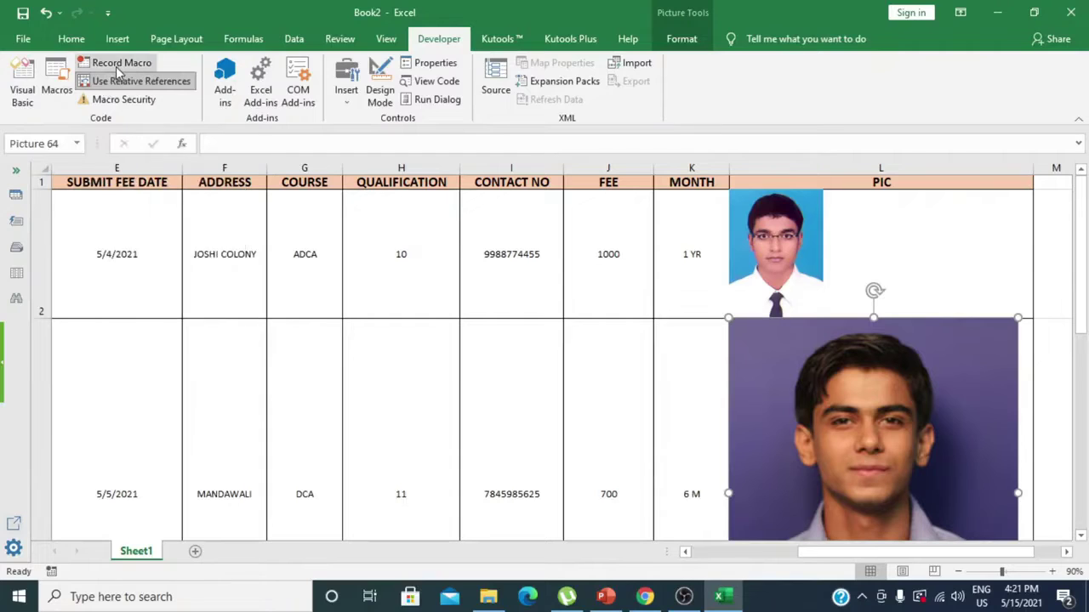
pyautogui.click(119, 65)
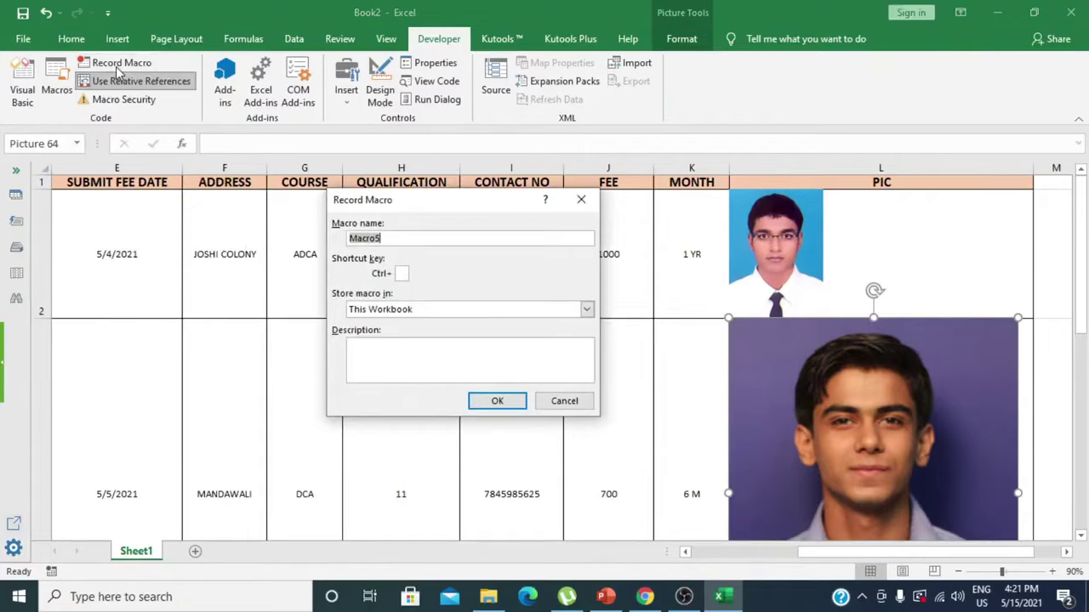
pyautogui.click(400, 274)
pyautogui.write('R')
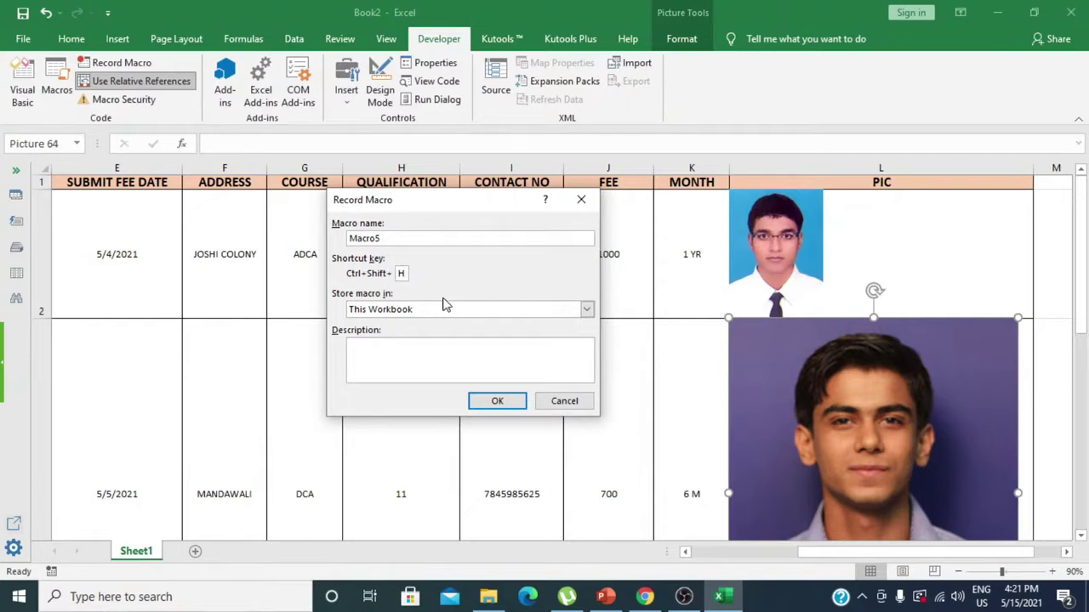
# Start recording the macro and resize the second photo to 1.71" tall by 1.9" wide
pyautogui.click(494, 402)
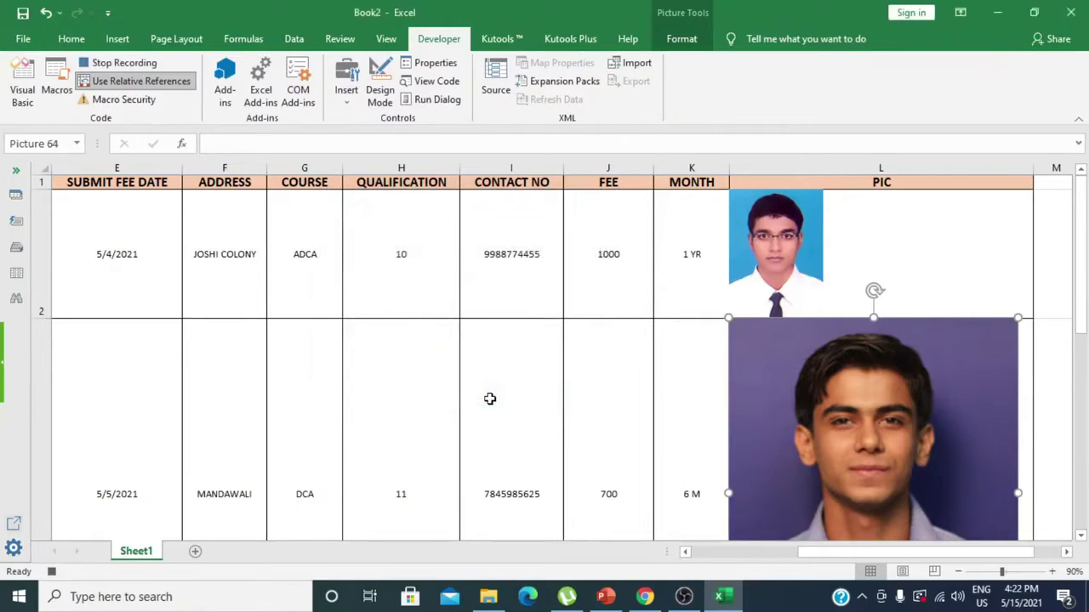
pyautogui.click(680, 39)
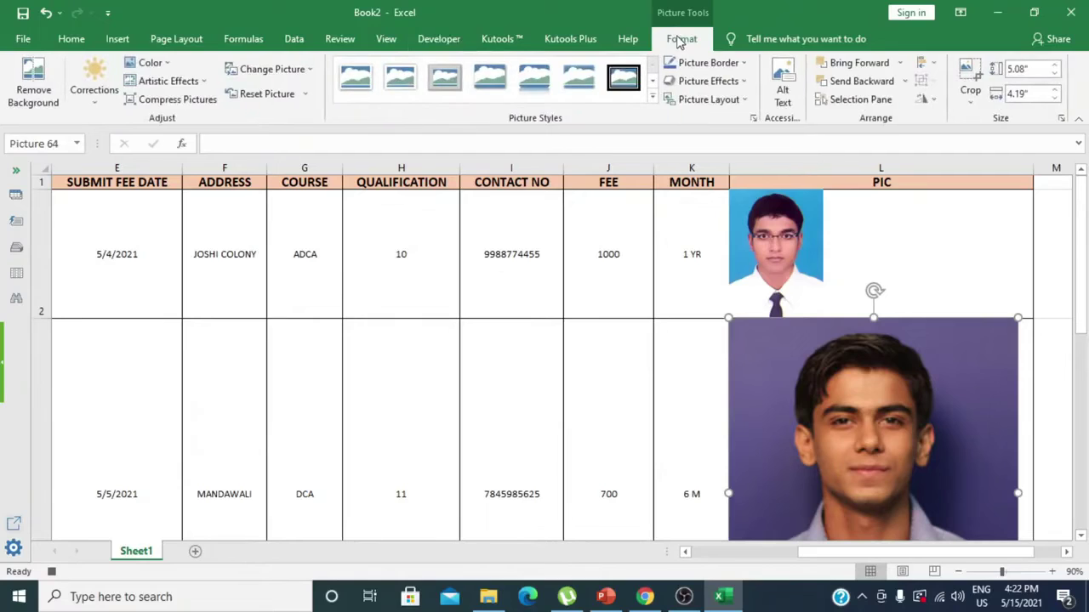
pyautogui.click(1027, 70)
pyautogui.press('BackSpace')
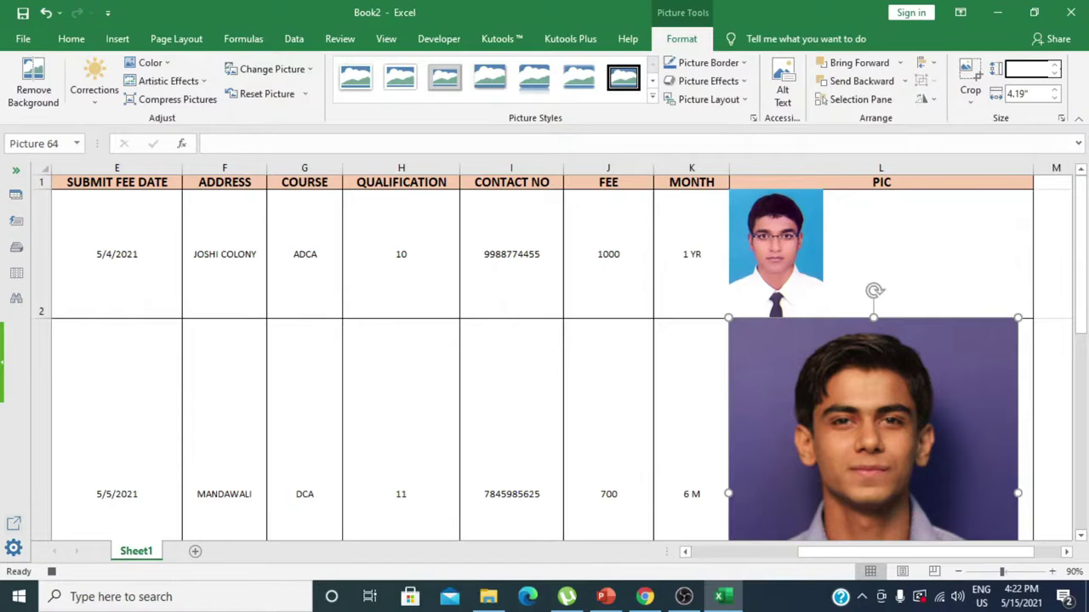
pyautogui.write('1.71')
pyautogui.click(1026, 94)
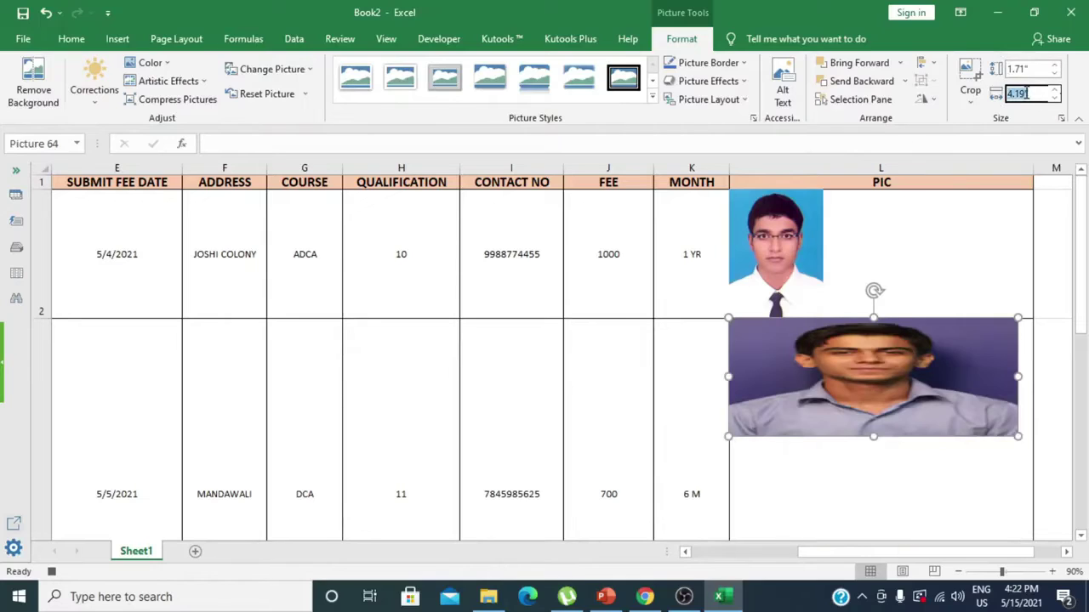
pyautogui.write('1.')
pyautogui.write('9')
pyautogui.press('Return')
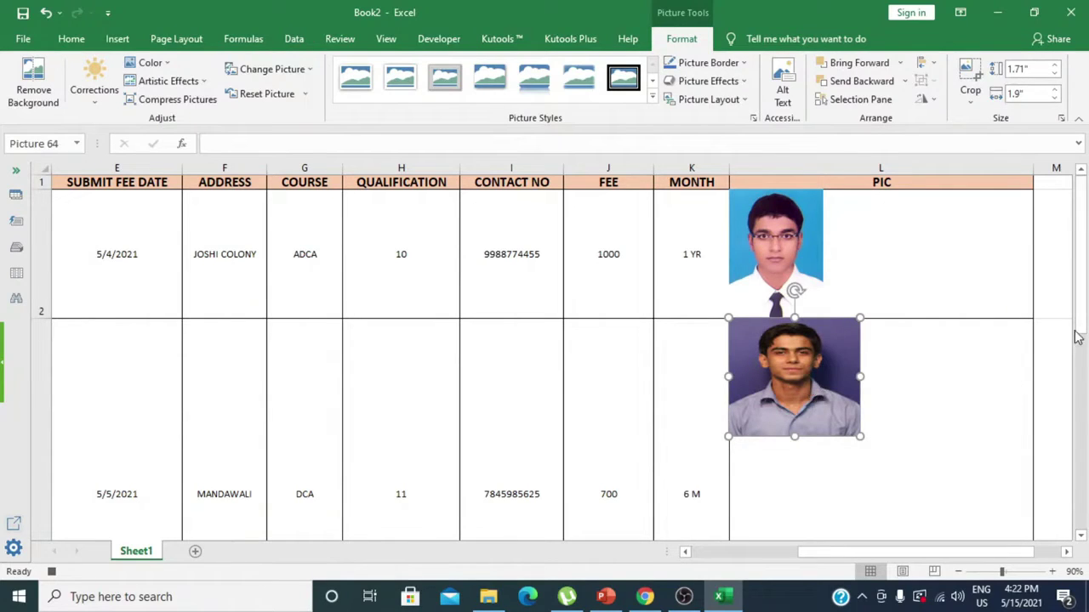
# Scroll down and select the 5/6/2021 student's photo
pyautogui.moveTo(1080, 338); pyautogui.dragTo(1082, 345)
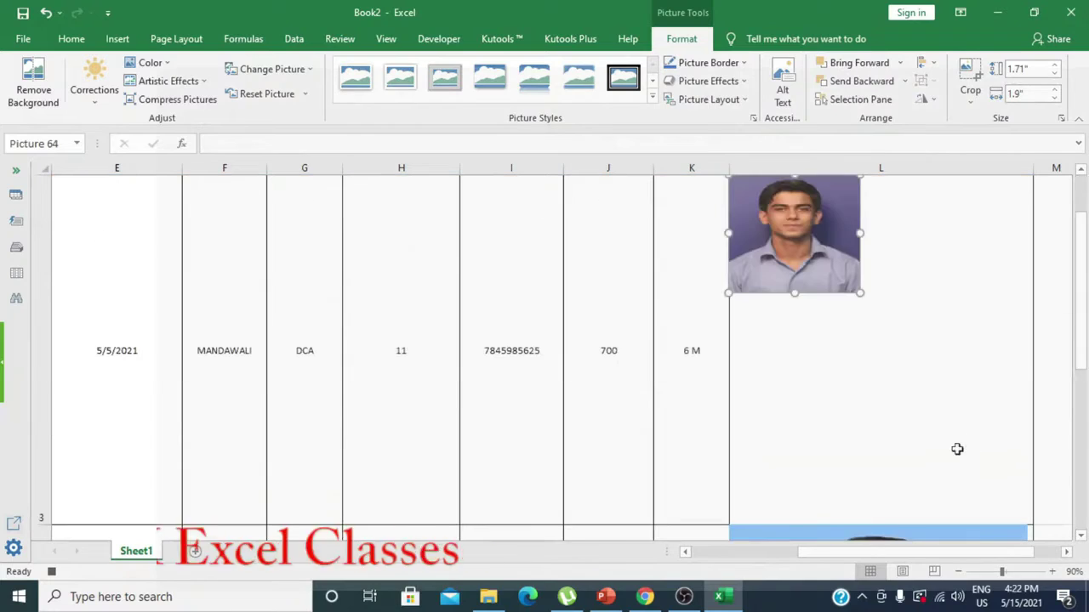
pyautogui.click(1074, 500)
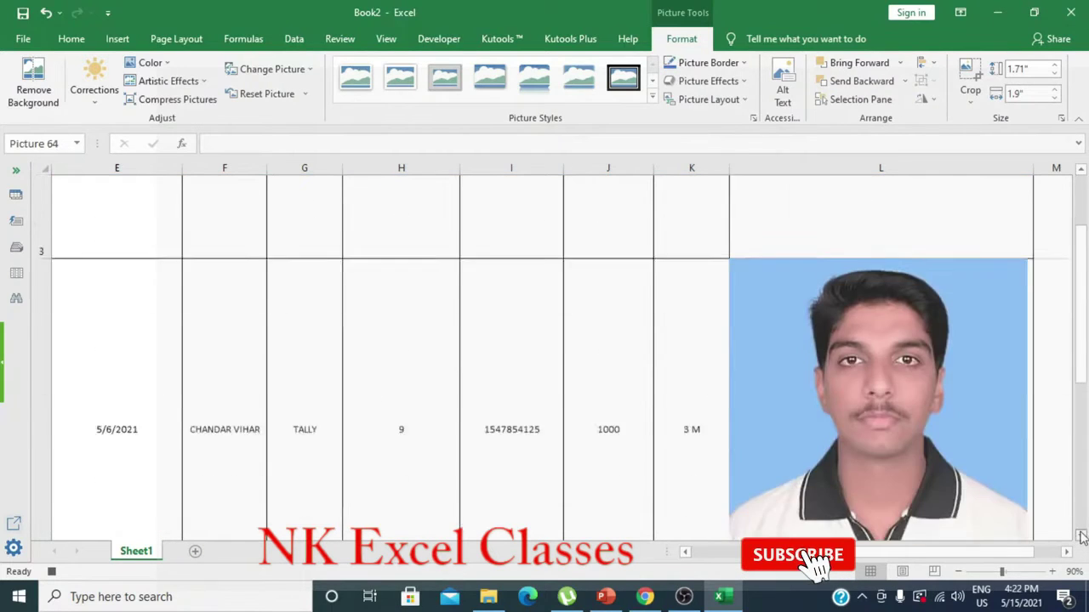
pyautogui.click(900, 384)
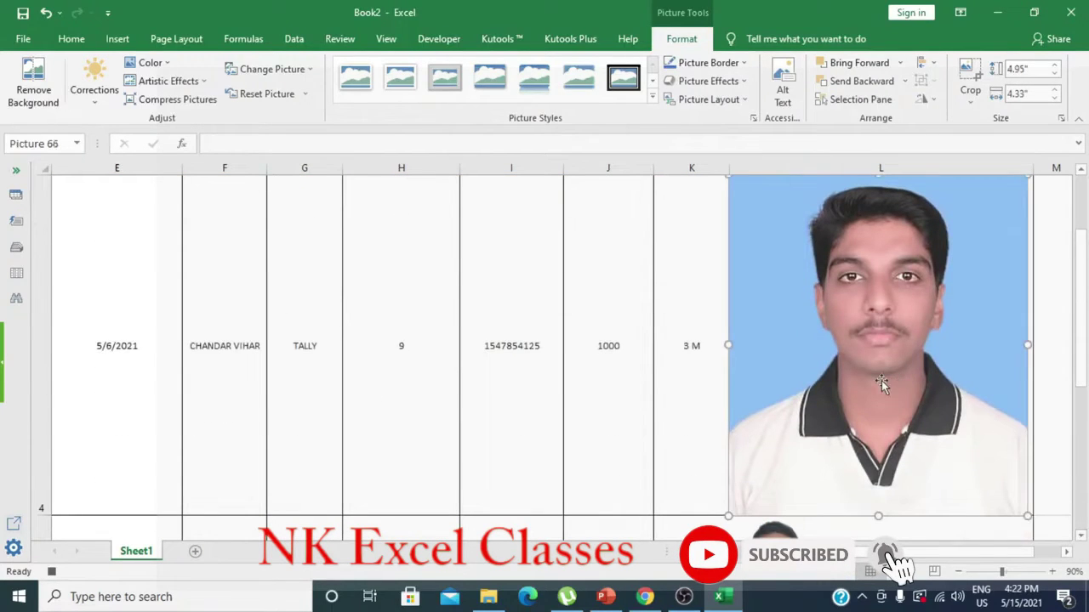
pyautogui.click(445, 42)
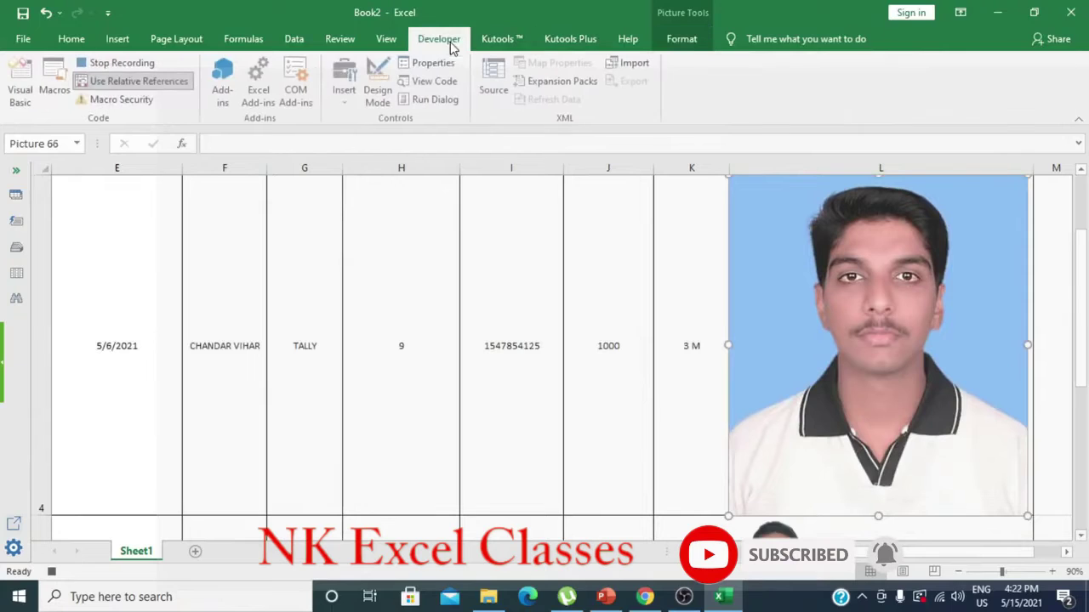
# Stop recording Macro5 and shrink the next photo in the PIC column to the same compact size
pyautogui.click(134, 65)
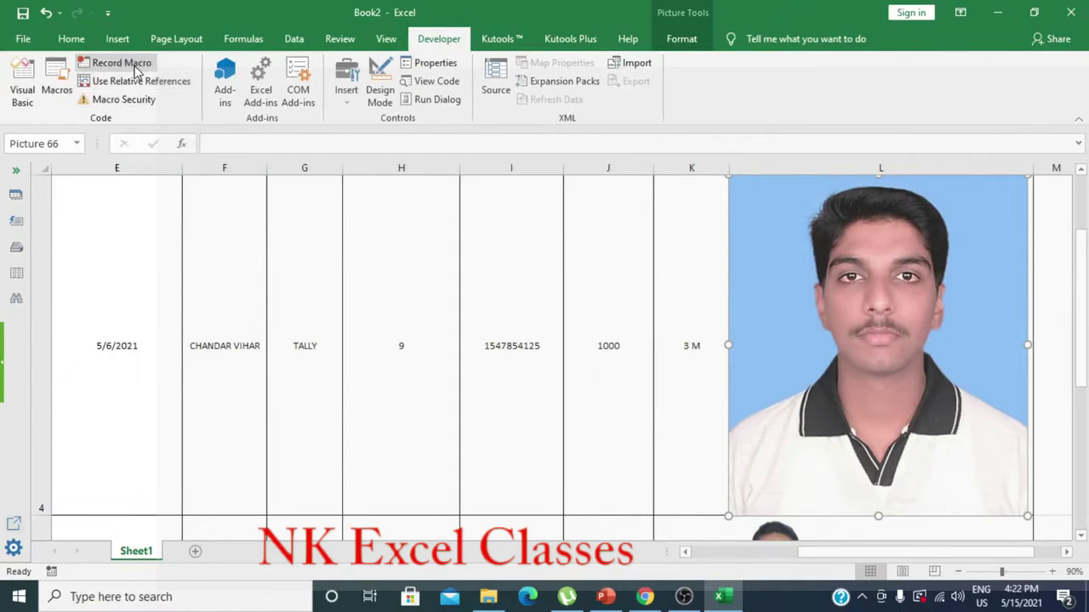
pyautogui.click(1068, 552)
pyautogui.click(1068, 553)
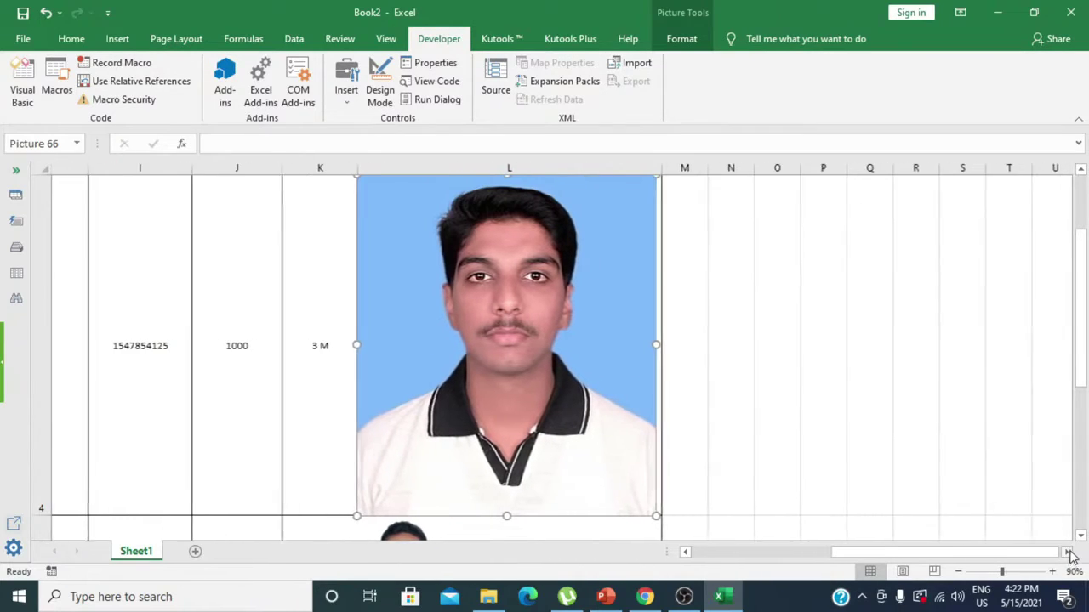
pyautogui.click(1080, 169)
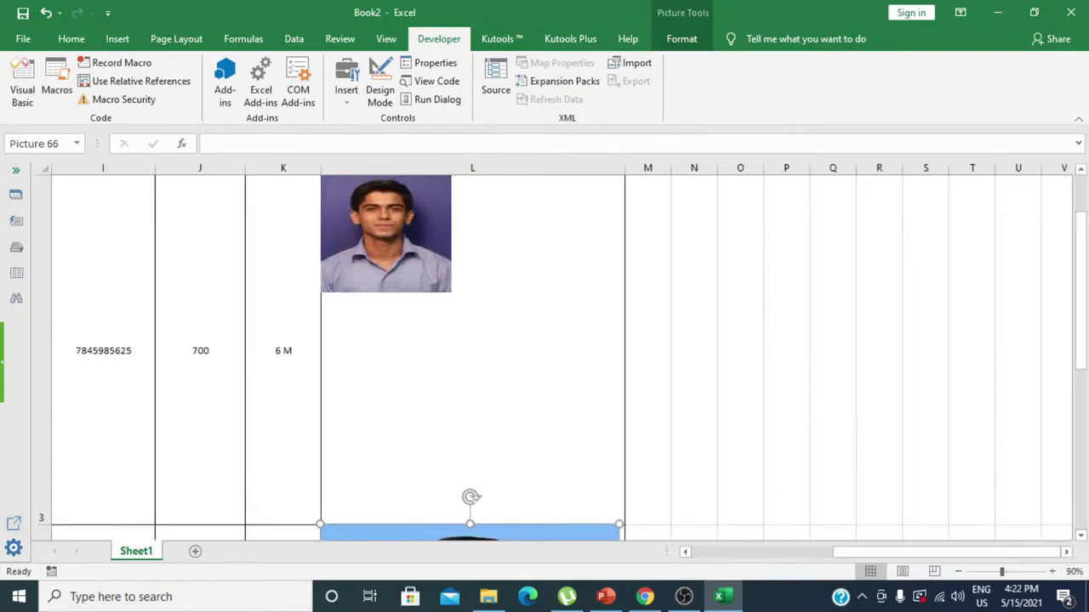
pyautogui.click(1081, 536)
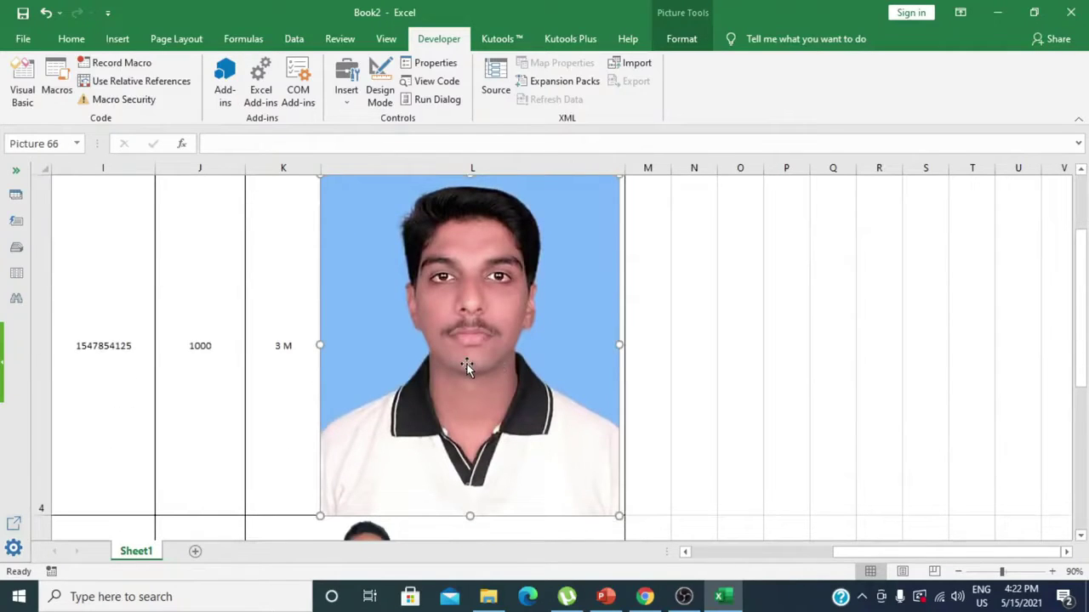
pyautogui.hotkey('ctrl', 'z')
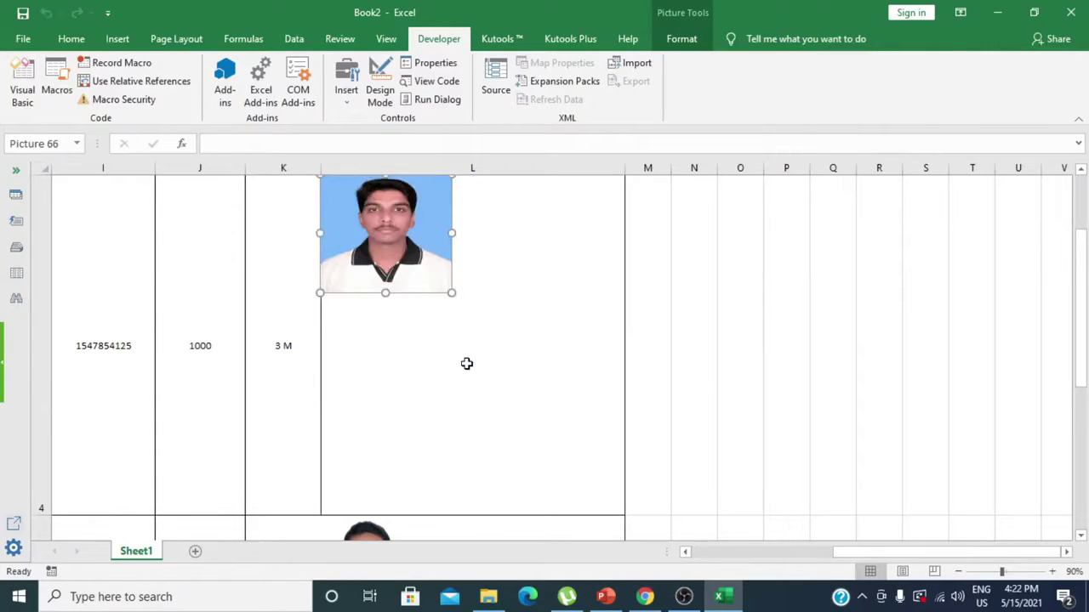
# Select the first, second and third students' photos together
pyautogui.moveTo(1083, 289); pyautogui.dragTo(1085, 227)
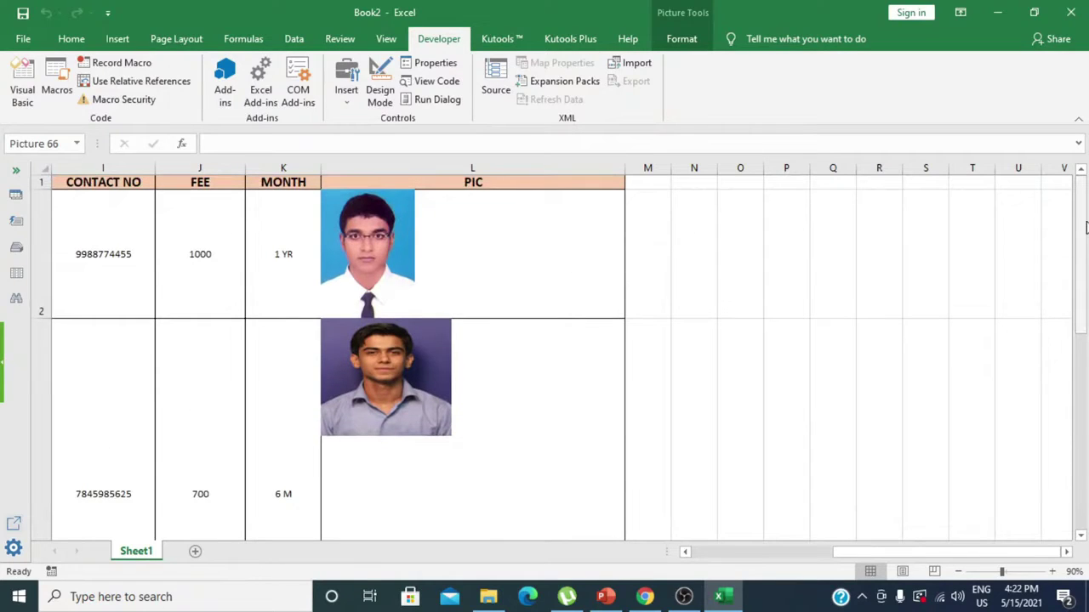
pyautogui.click(395, 255)
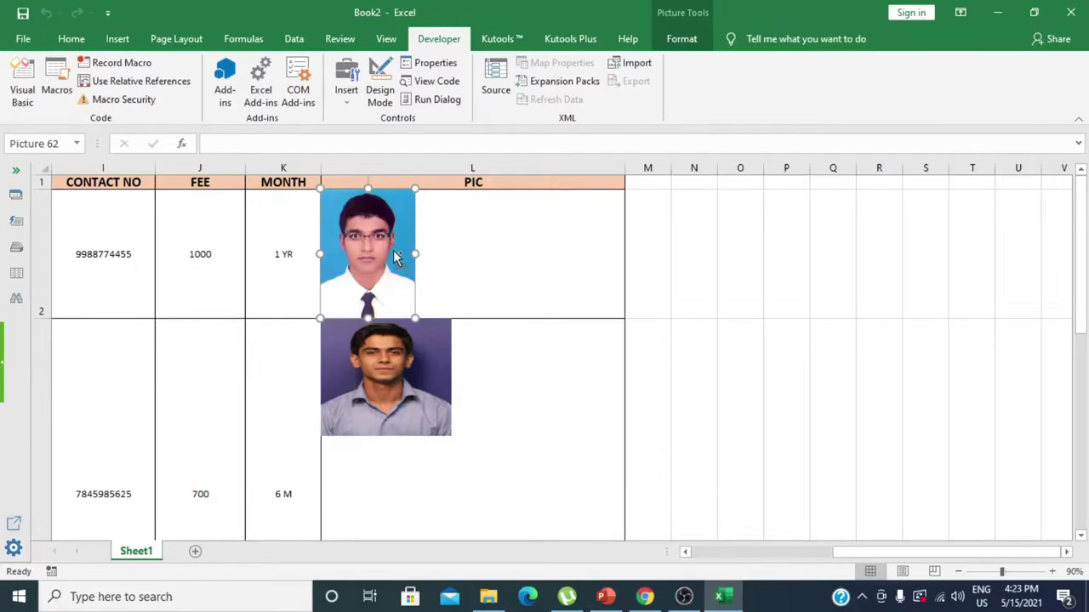
pyautogui.hotkey('ctrl', 'a')
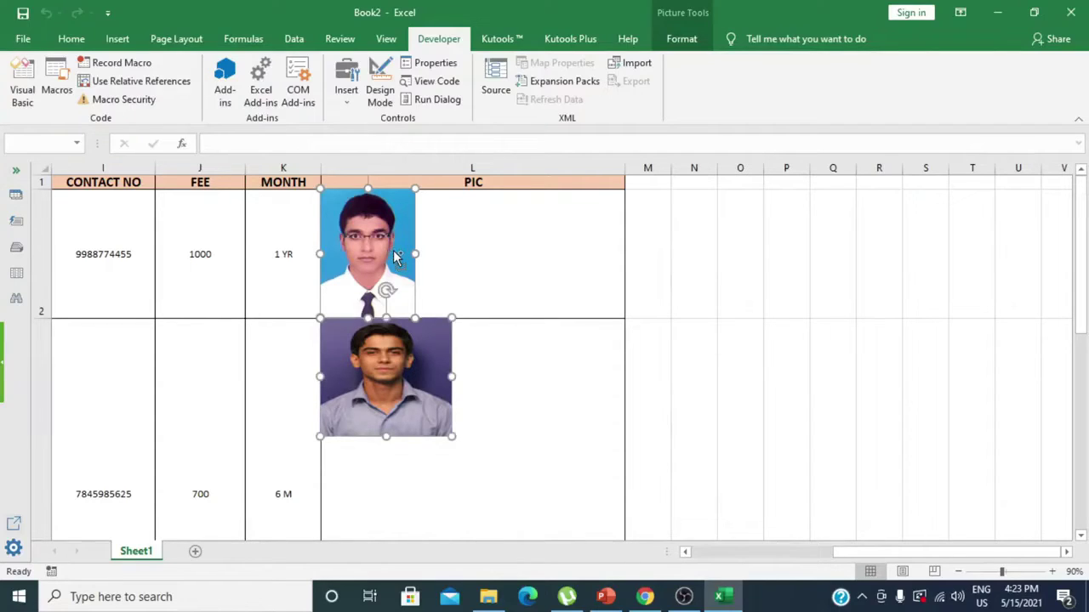
pyautogui.scroll(-2, 394, 255)
pyautogui.click(394, 255)
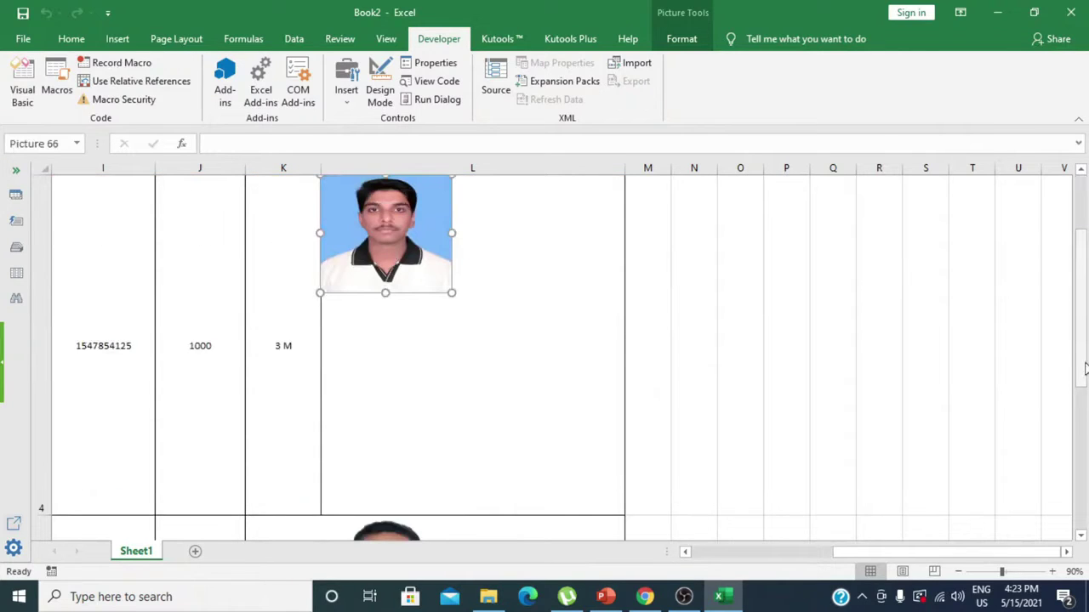
pyautogui.moveTo(1080, 366)
pyautogui.mouseDown()
pyautogui.moveTo(1085, 502)
pyautogui.moveTo(1067, 353)
pyautogui.mouseUp()
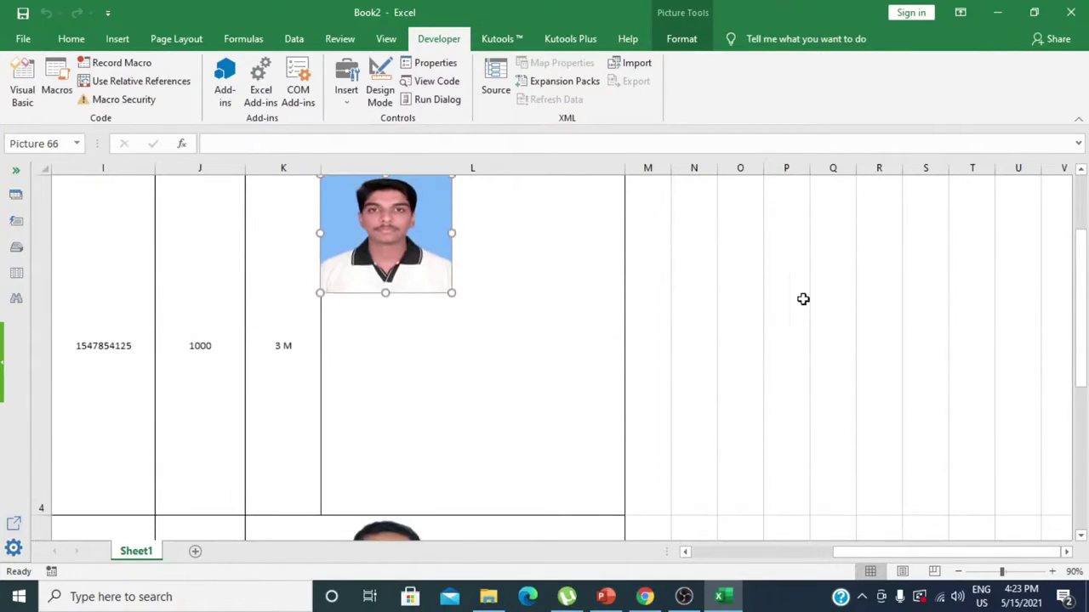
# Deselect the photos, select K2:K11 and enter 131 as the row height
pyautogui.click(571, 263)
pyautogui.scroll(2, 571, 264)
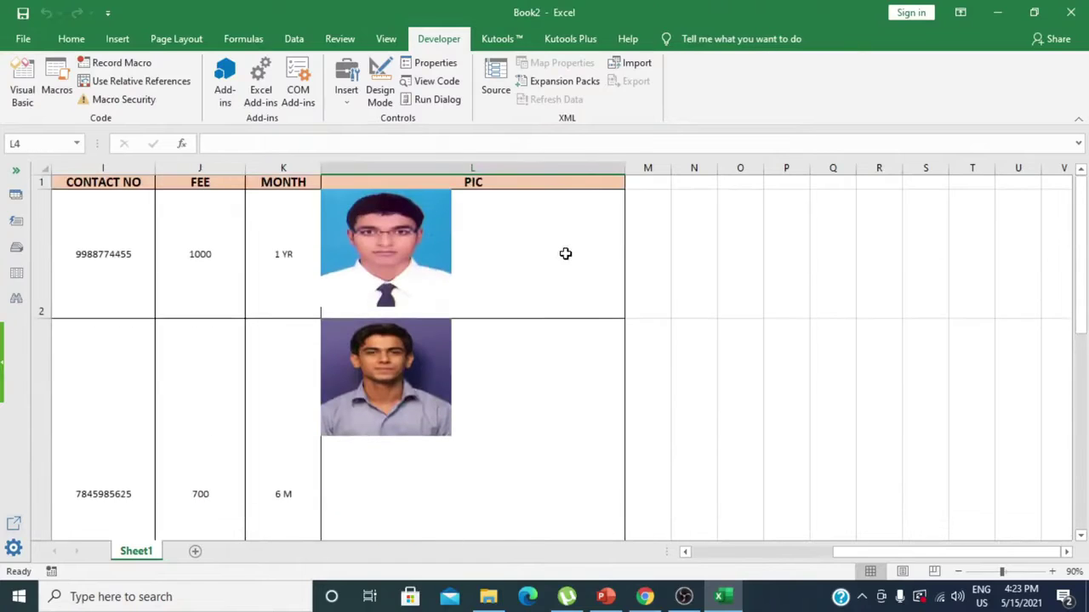
pyautogui.moveTo(625, 169); pyautogui.dragTo(466, 181)
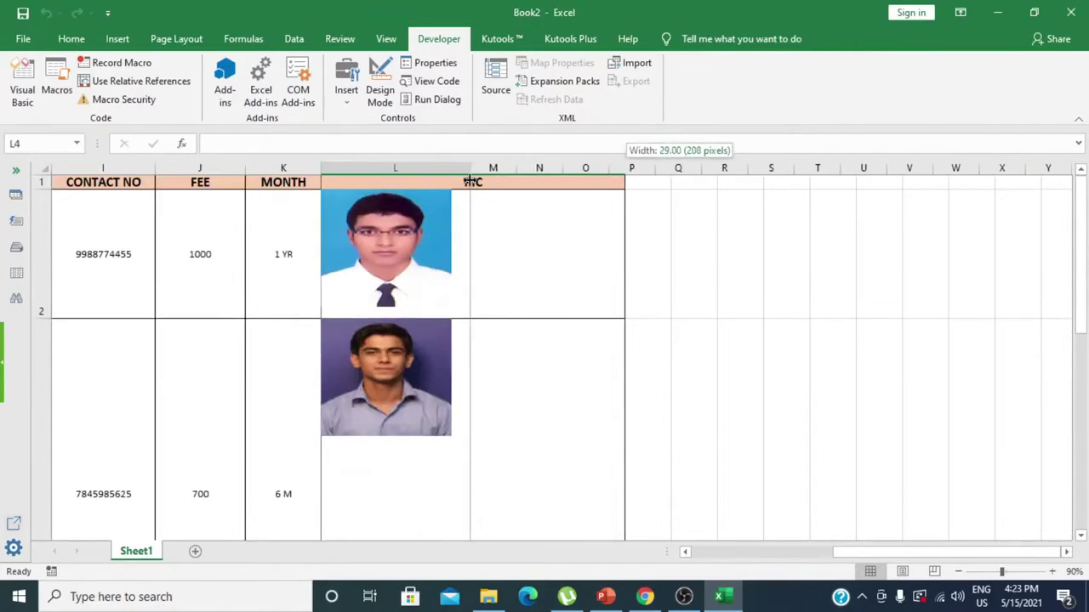
pyautogui.click(275, 296)
pyautogui.moveTo(287, 248); pyautogui.dragTo(292, 509)
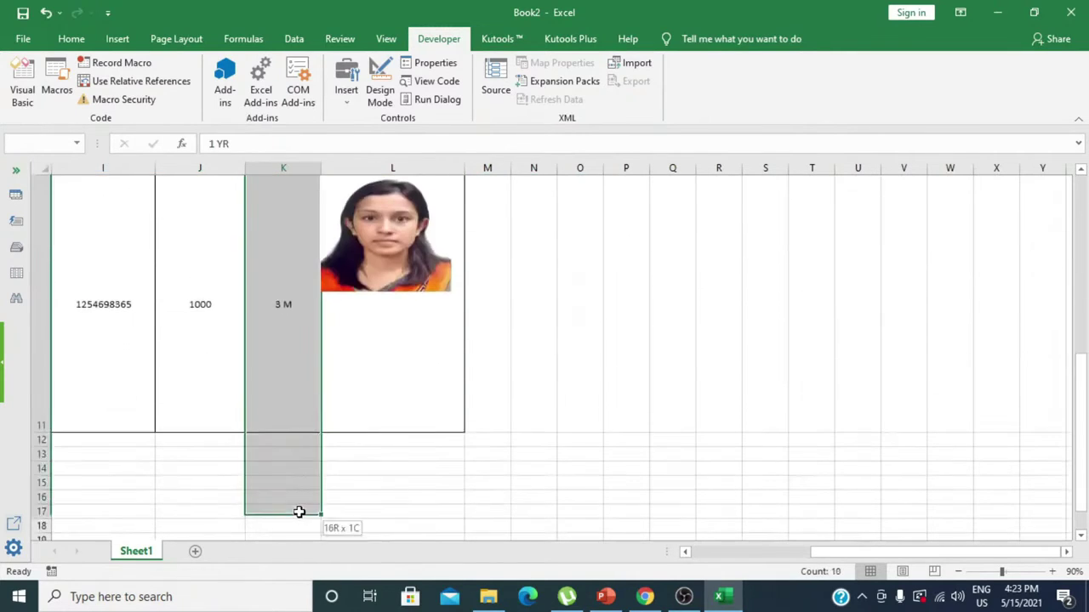
pyautogui.moveTo(292, 509); pyautogui.dragTo(299, 426)
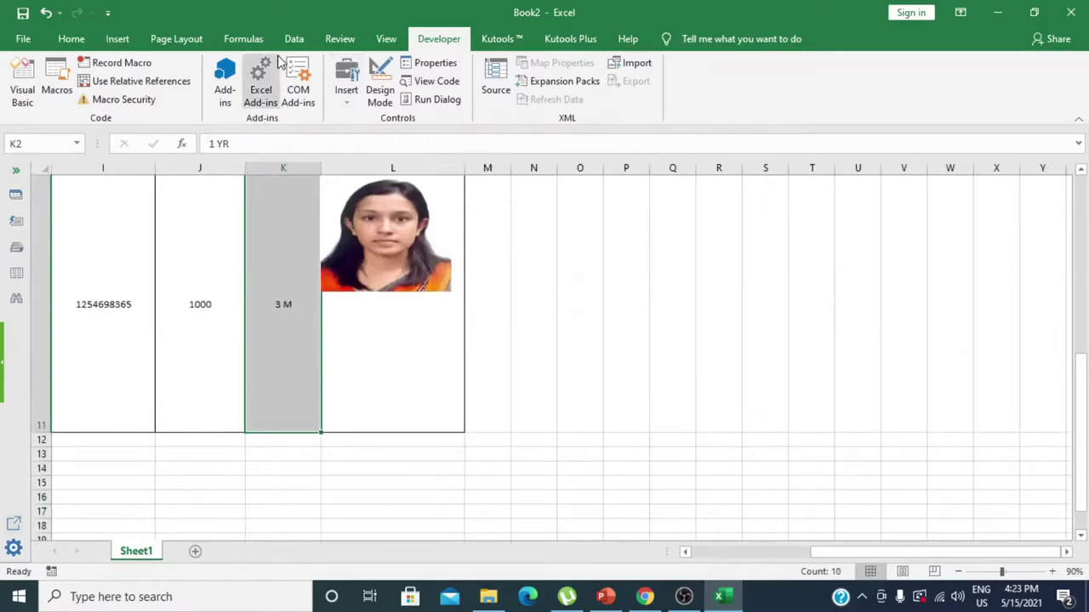
pyautogui.click(81, 41)
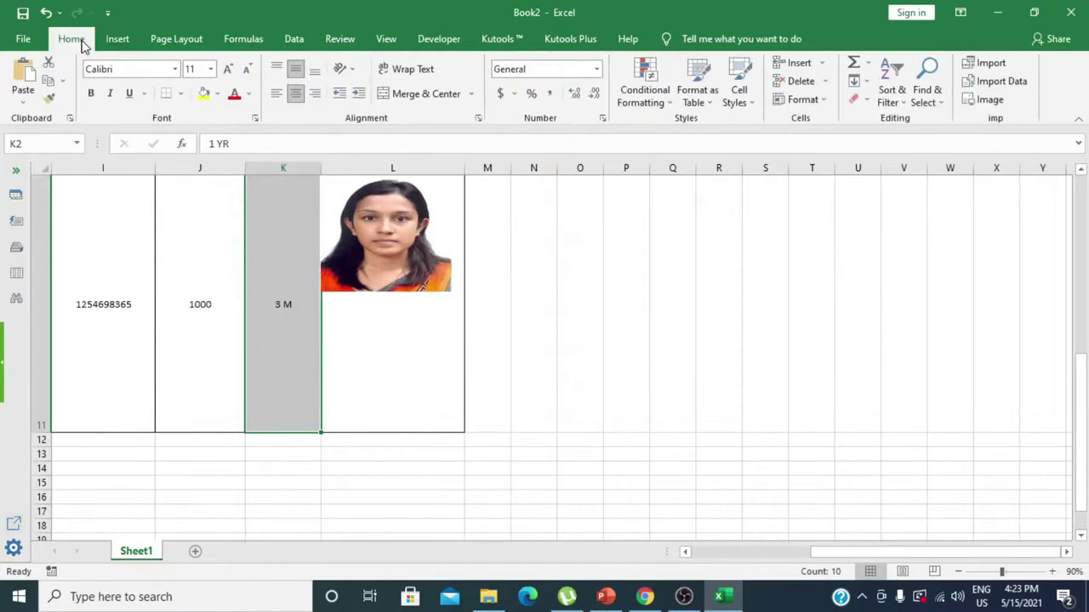
pyautogui.click(829, 111)
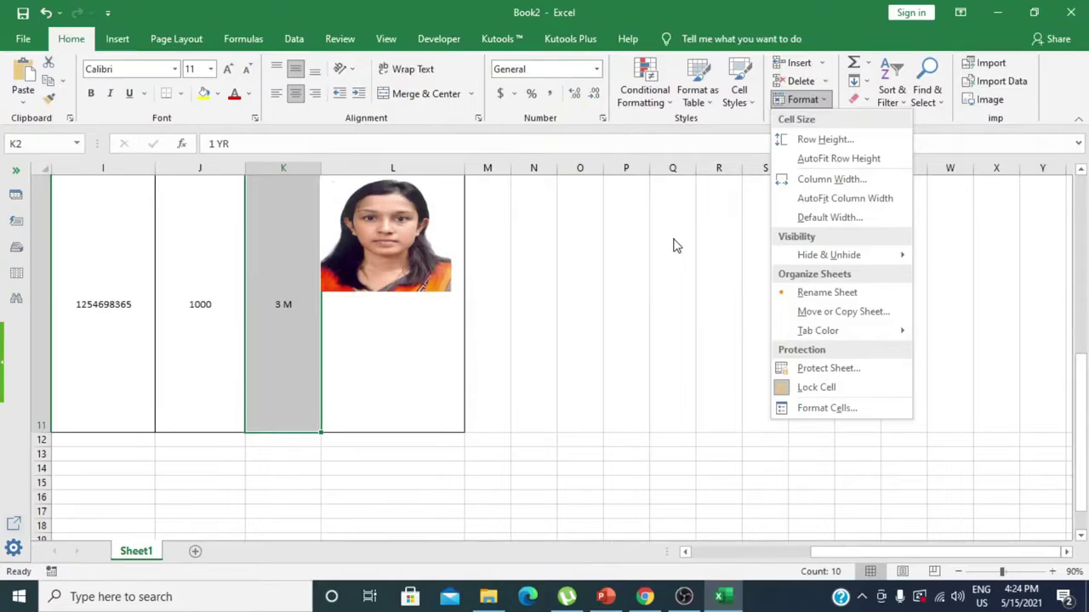
pyautogui.click(819, 139)
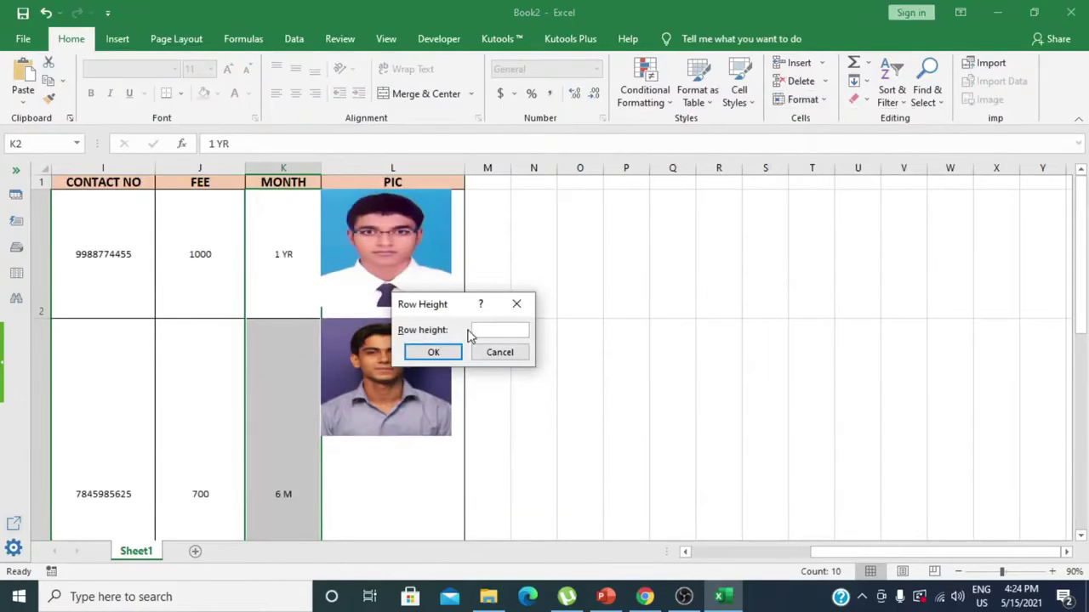
pyautogui.write('131')
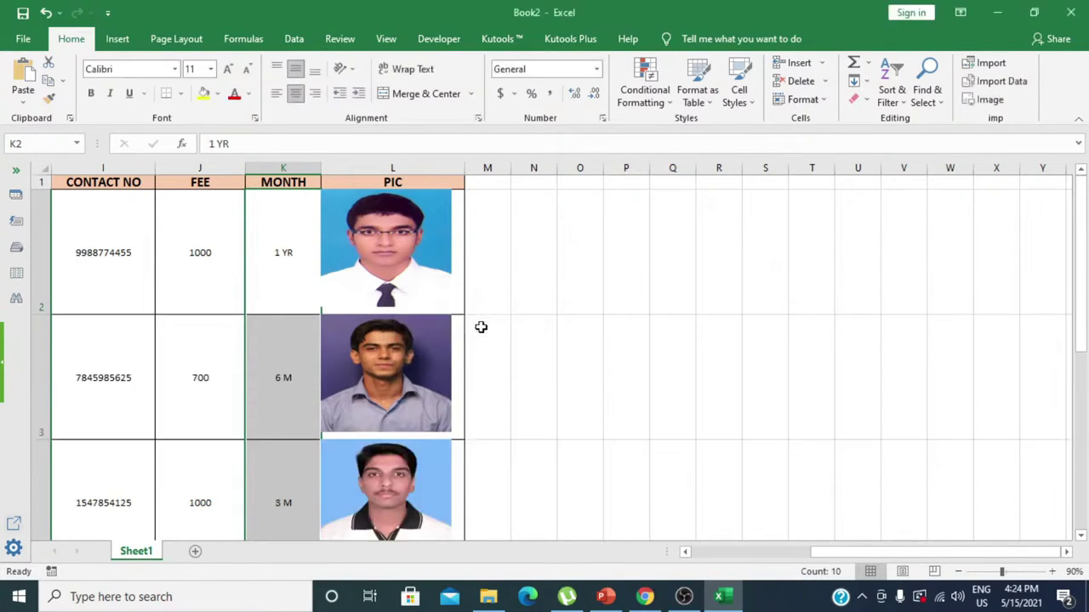
# Confirm the 131 row height, review the rows and scroll back to column A
pyautogui.click(512, 336)
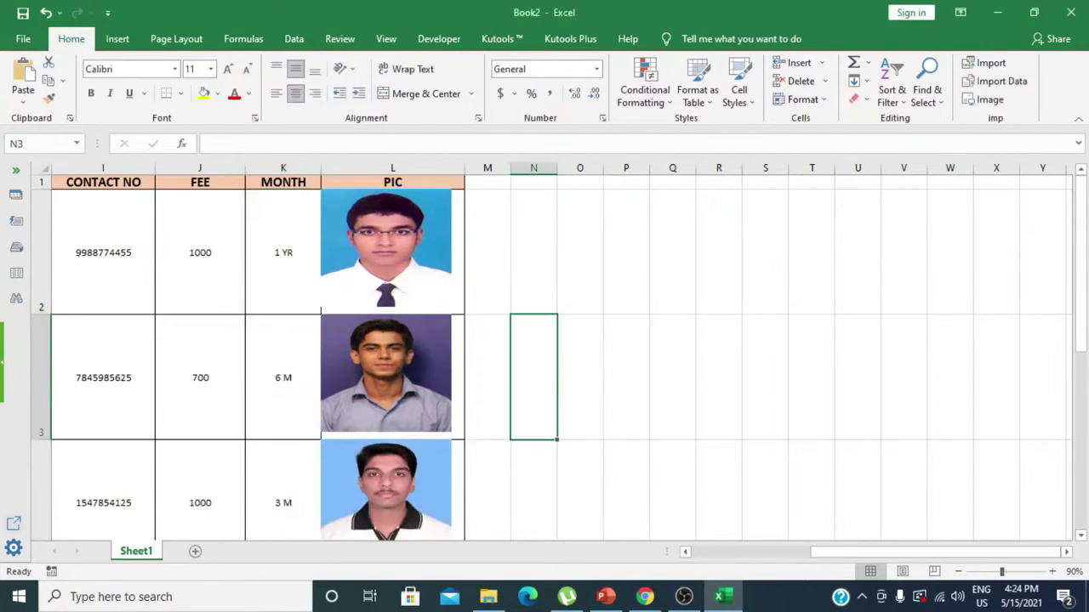
pyautogui.moveTo(1083, 535); pyautogui.dragTo(1082, 536)
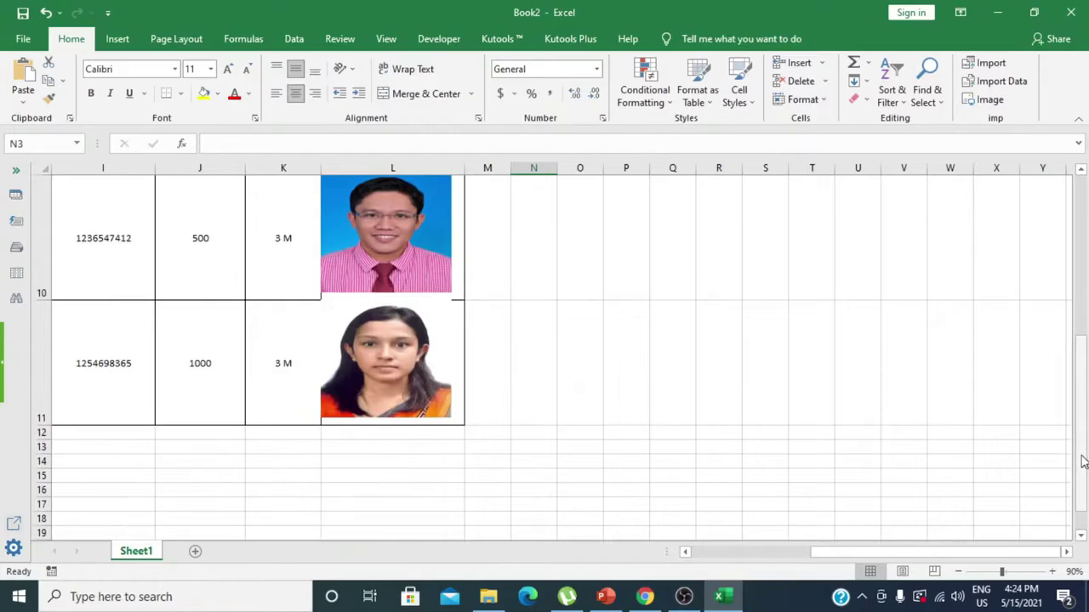
pyautogui.moveTo(1084, 460); pyautogui.dragTo(1082, 289)
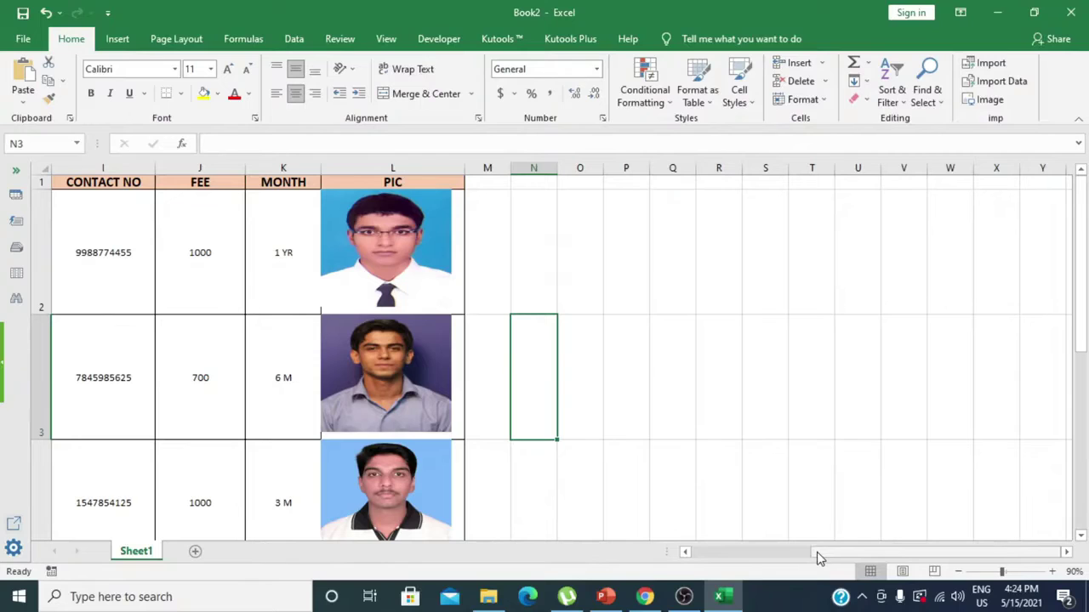
pyautogui.moveTo(818, 558); pyautogui.dragTo(737, 562)
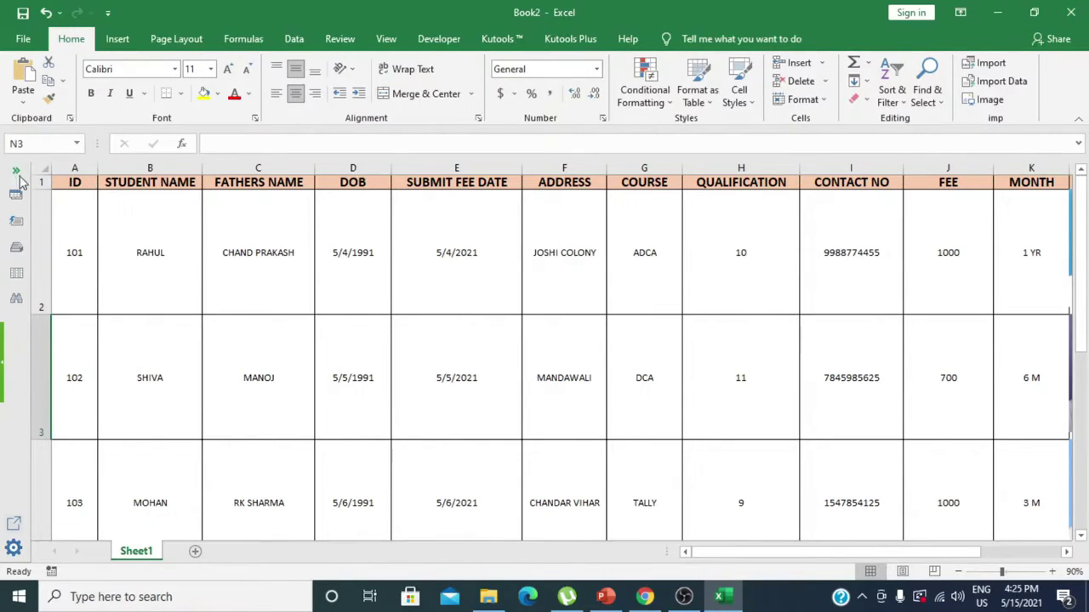
# Format A1:L11 as a table in a light blue style with headers
pyautogui.moveTo(54, 182)
pyautogui.mouseDown()
pyautogui.moveTo(979, 515)
pyautogui.moveTo(892, 417)
pyautogui.mouseUp()
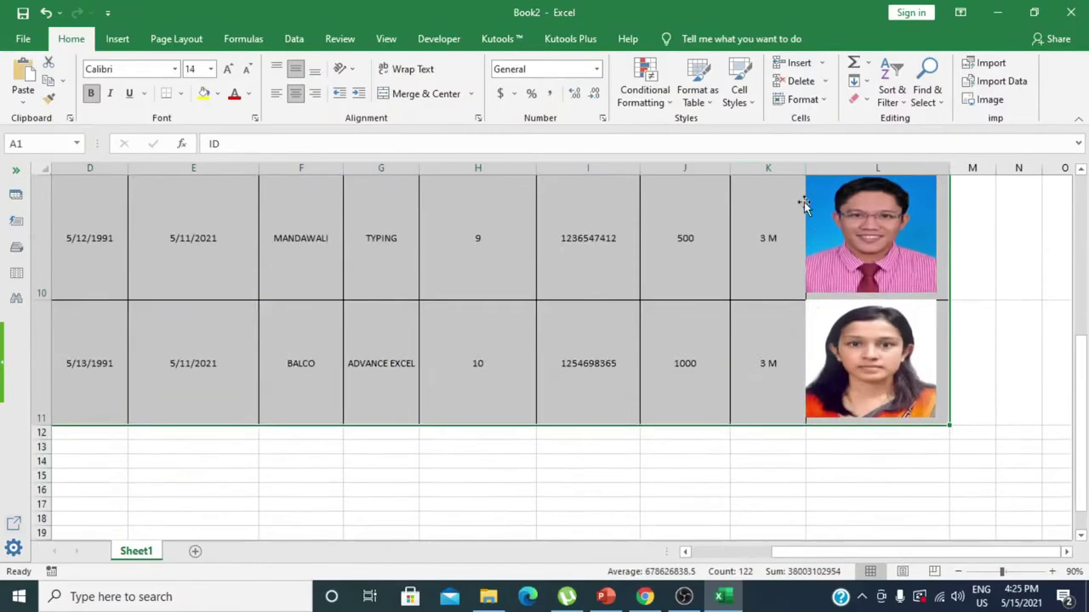
pyautogui.click(709, 103)
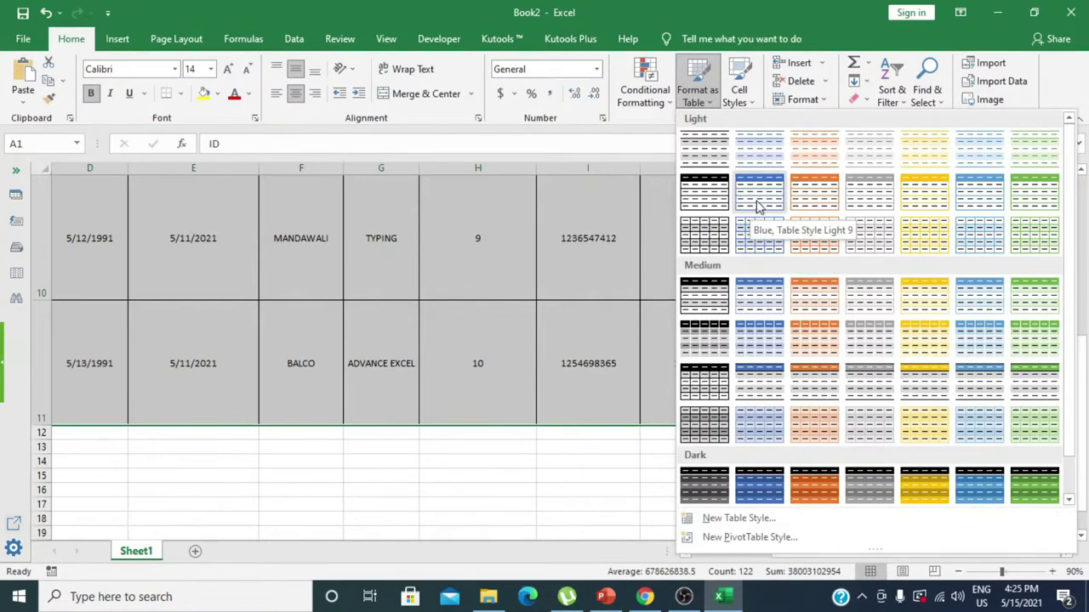
pyautogui.click(755, 228)
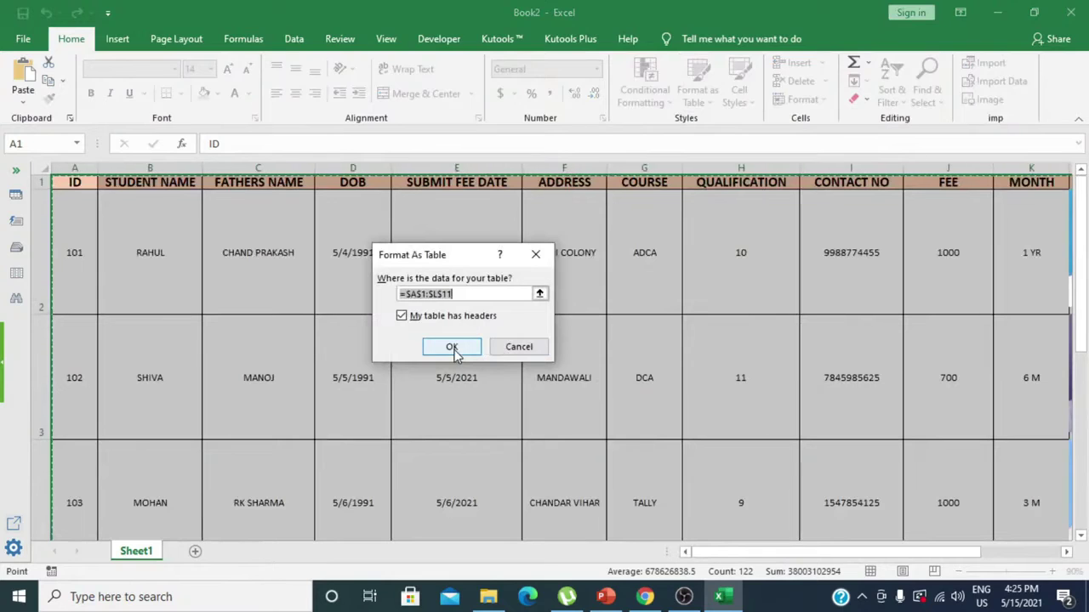
pyautogui.click(452, 347)
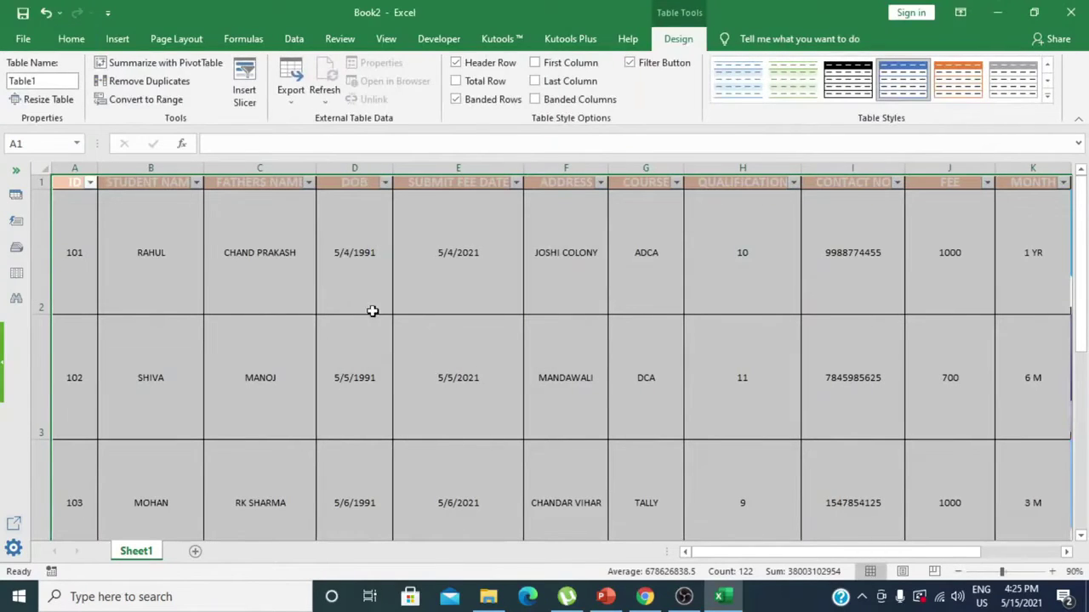
# Widen column C slightly and give the A1:L1 header text the Automatic font colour
pyautogui.moveTo(316, 163); pyautogui.dragTo(326, 164)
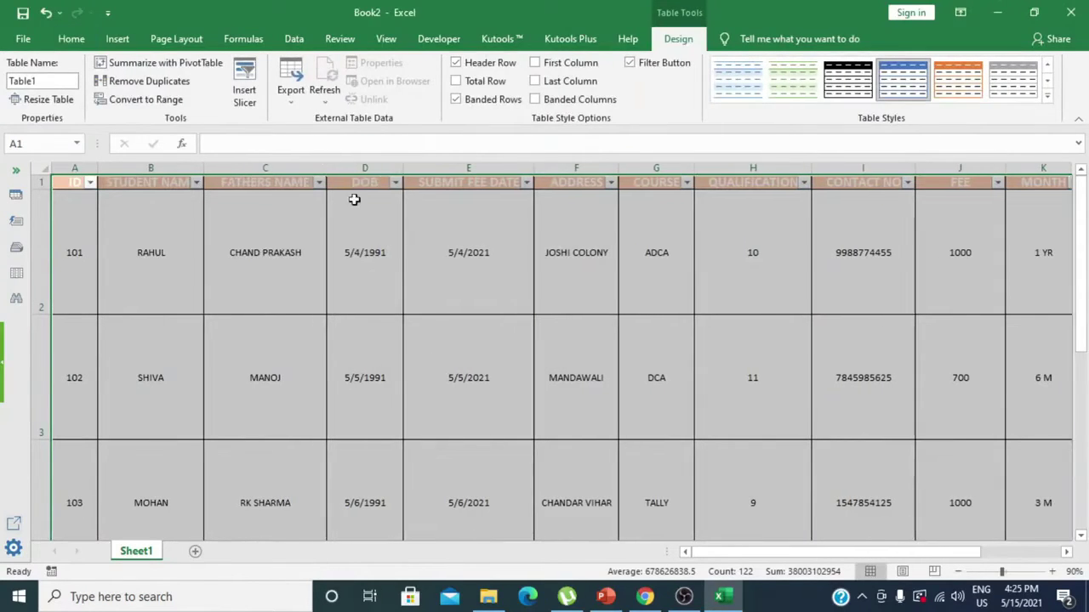
pyautogui.click(406, 326)
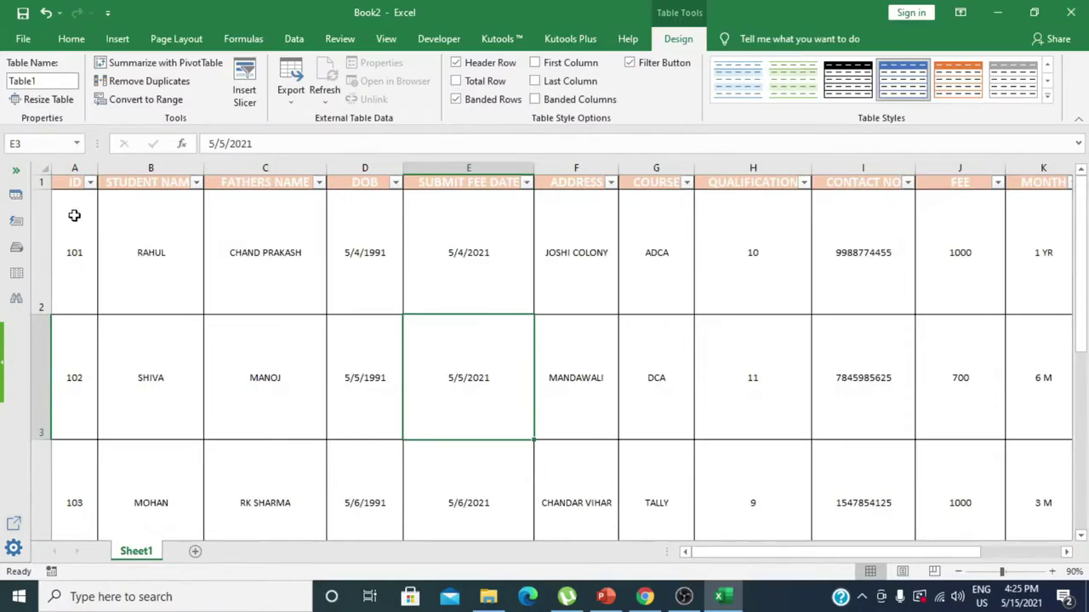
pyautogui.moveTo(73, 182)
pyautogui.mouseDown()
pyautogui.moveTo(881, 169)
pyautogui.moveTo(897, 183)
pyautogui.mouseUp()
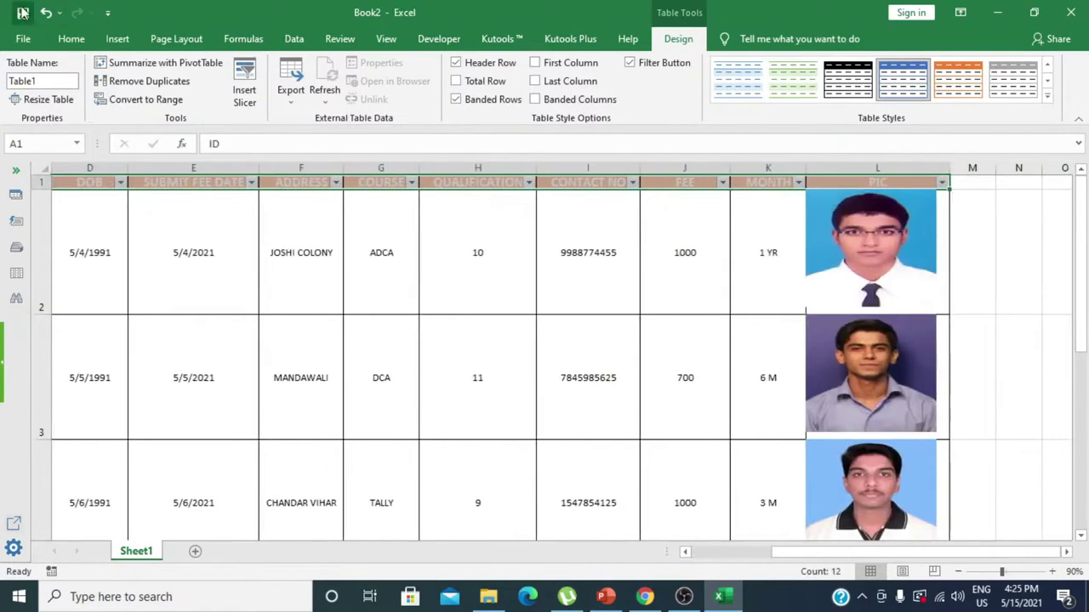
pyautogui.click(72, 38)
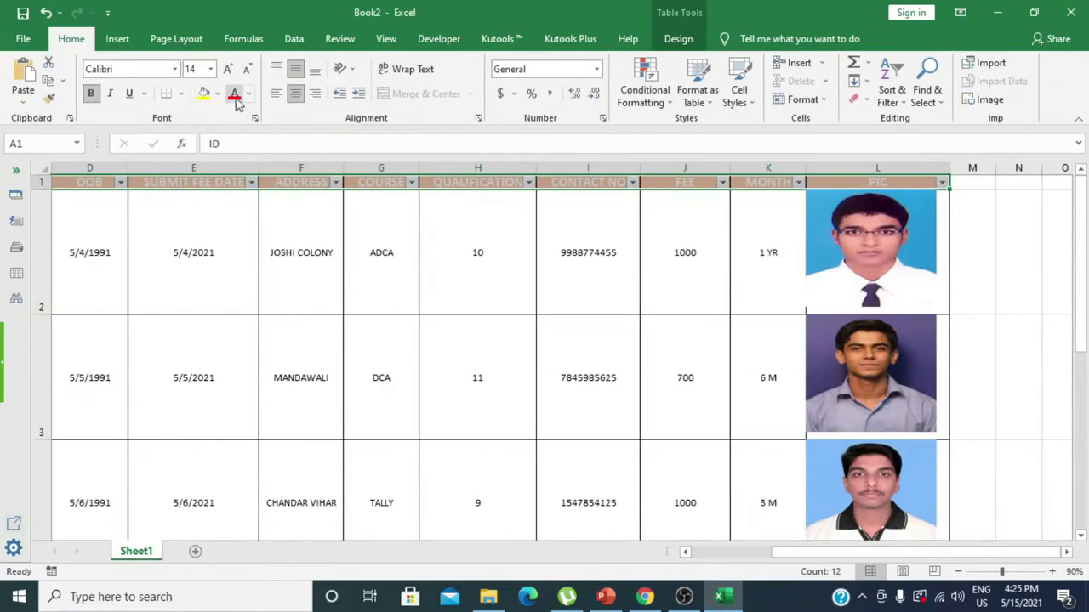
pyautogui.click(249, 94)
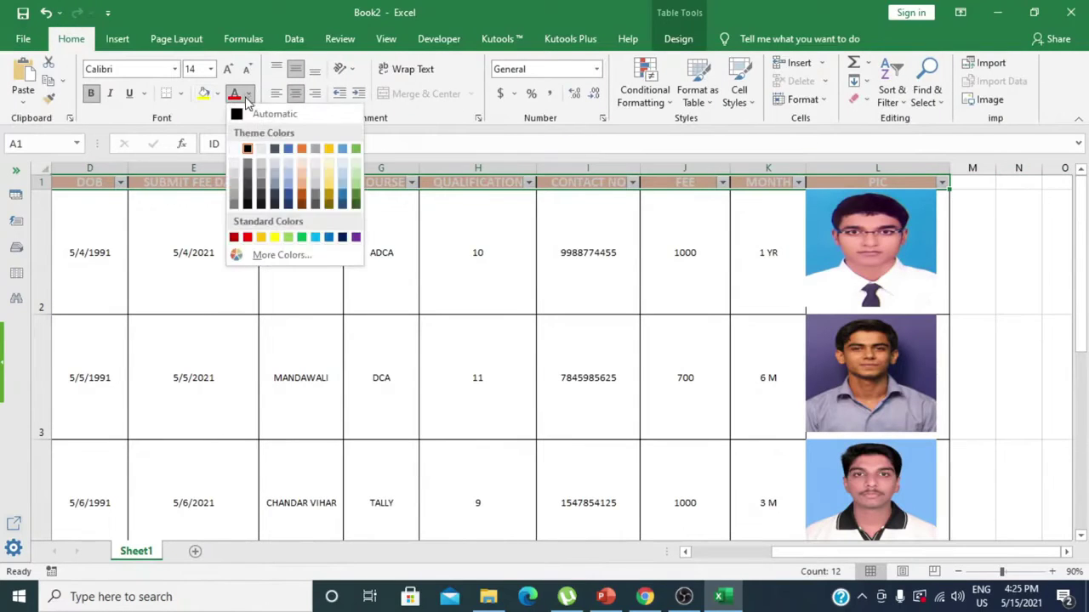
pyautogui.click(247, 150)
pyautogui.click(249, 96)
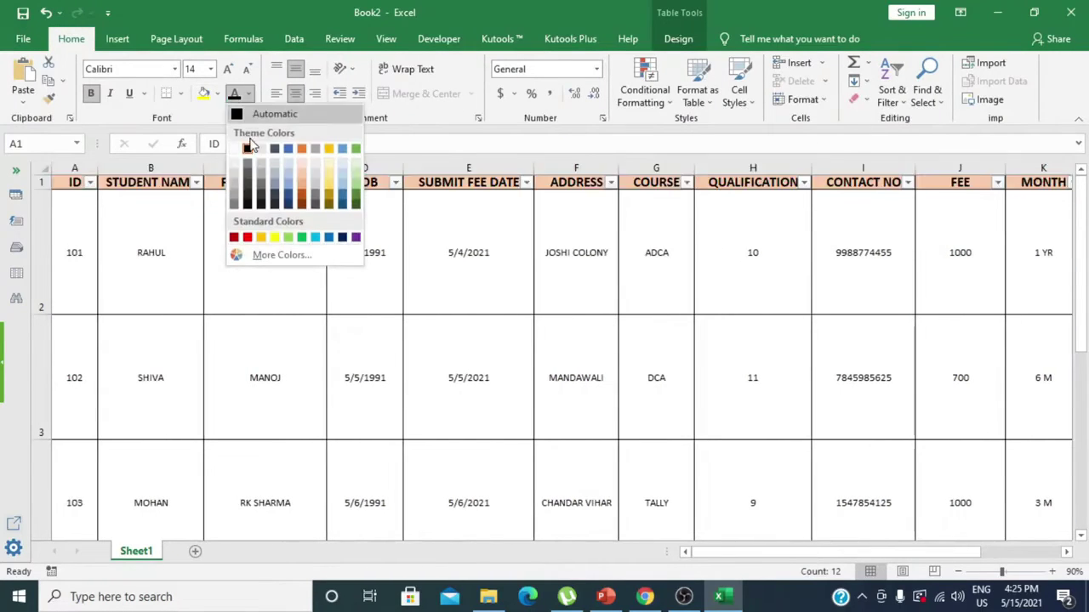
pyautogui.click(239, 116)
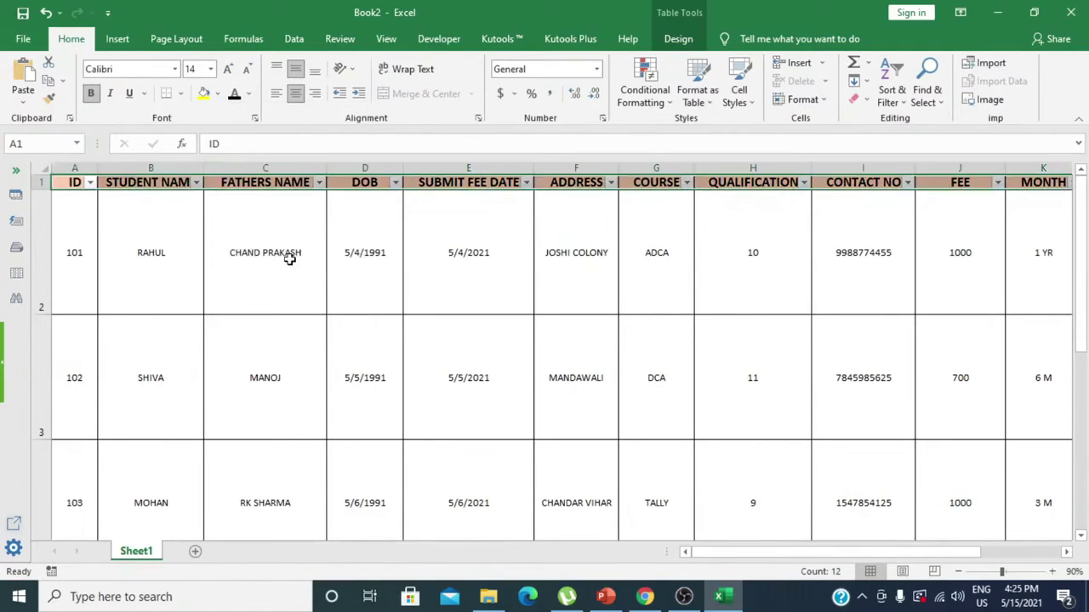
pyautogui.click(311, 345)
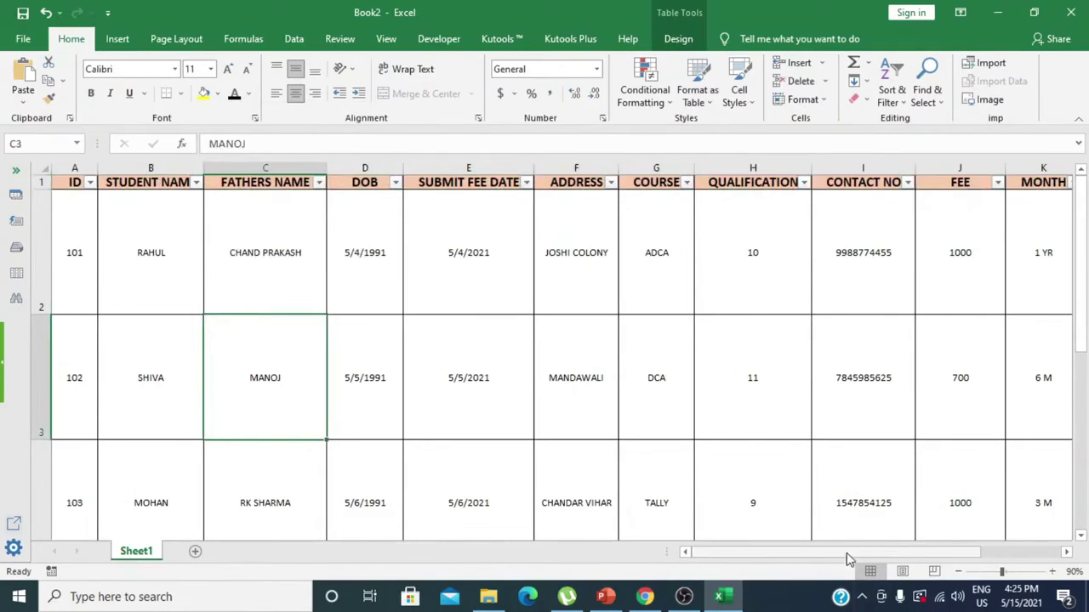
pyautogui.moveTo(783, 552); pyautogui.dragTo(865, 549)
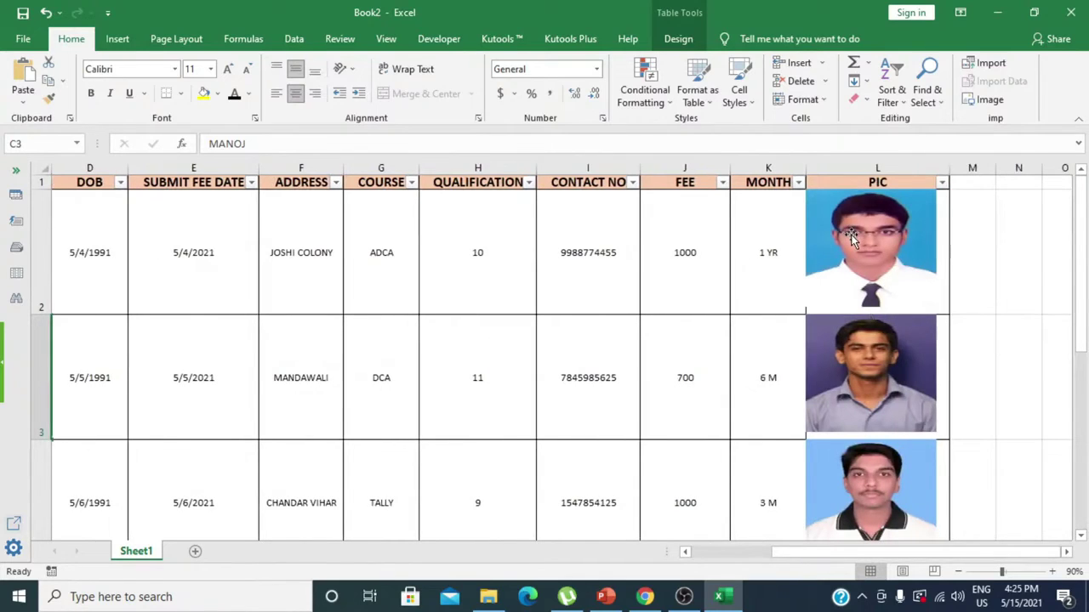
# Select all photos and set their properties to 'Move and size with cells'
pyautogui.click(843, 218)
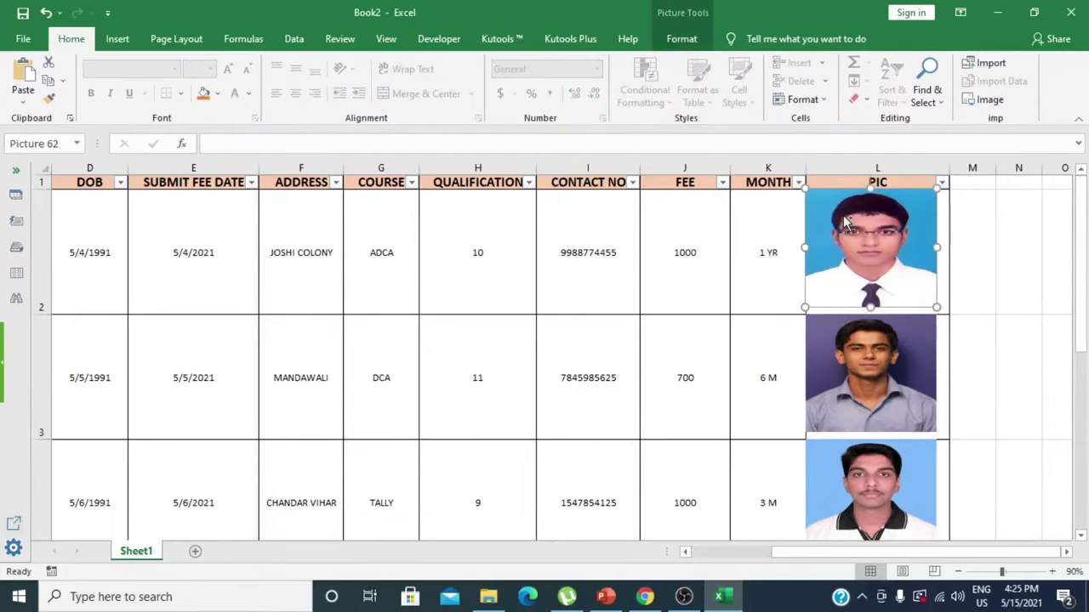
pyautogui.hotkey('ctrl', 'a')
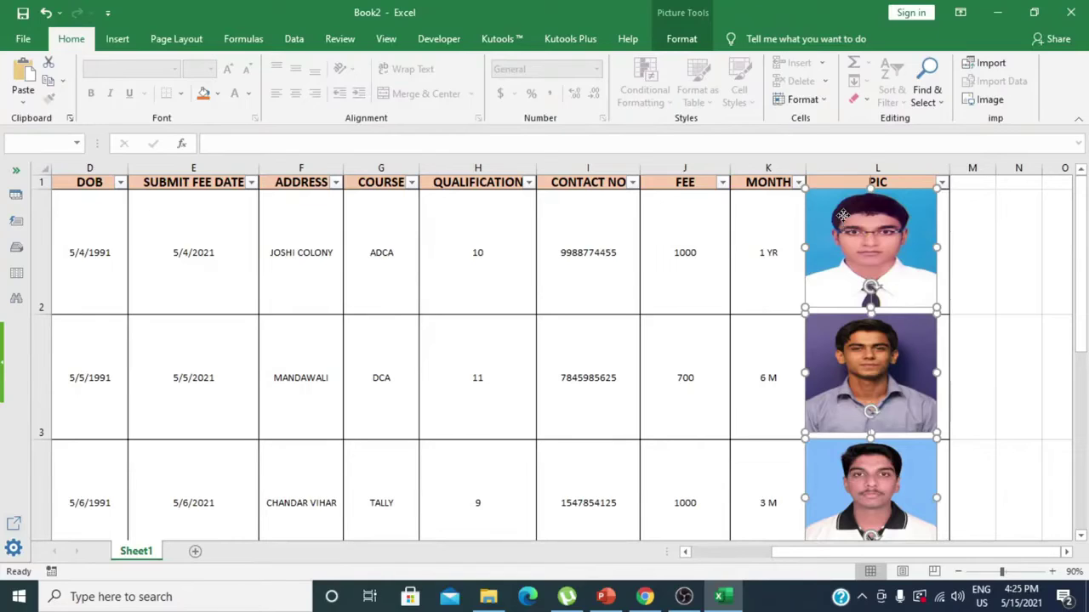
pyautogui.rightClick(842, 216)
pyautogui.click(834, 266)
pyautogui.rightClick(830, 269)
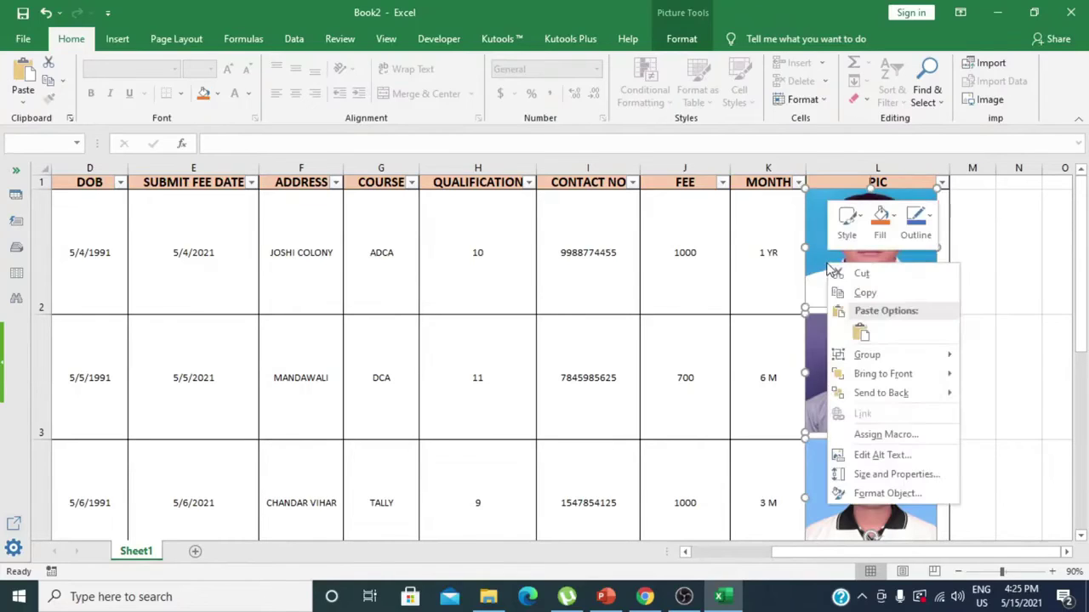
pyautogui.click(888, 484)
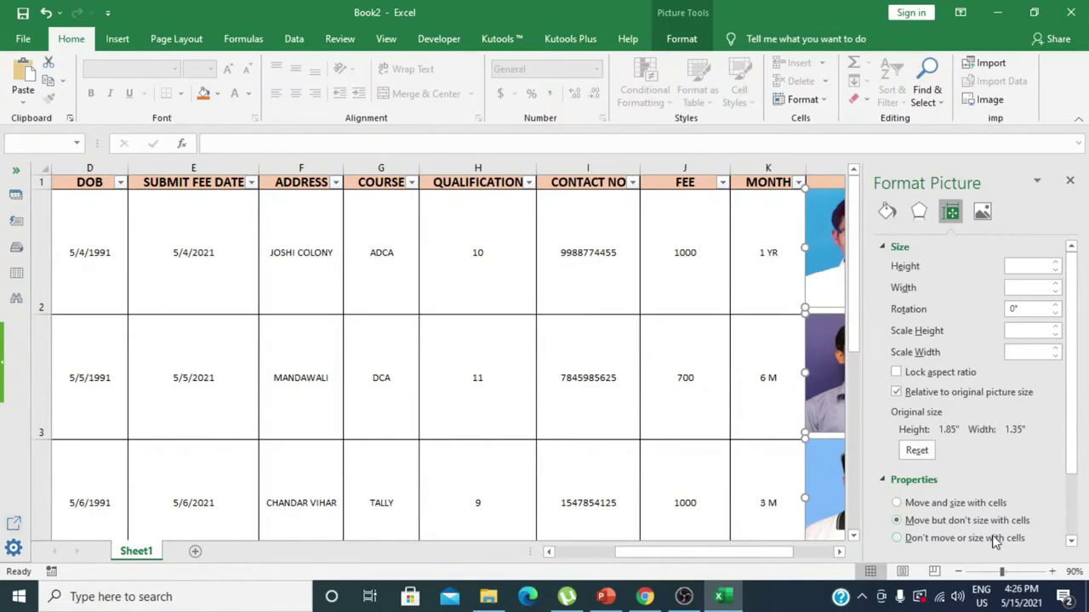
pyautogui.click(898, 503)
pyautogui.click(1069, 181)
# Deselect the photos and sort the table by STUDENT NAME from A to Z
pyautogui.click(1028, 274)
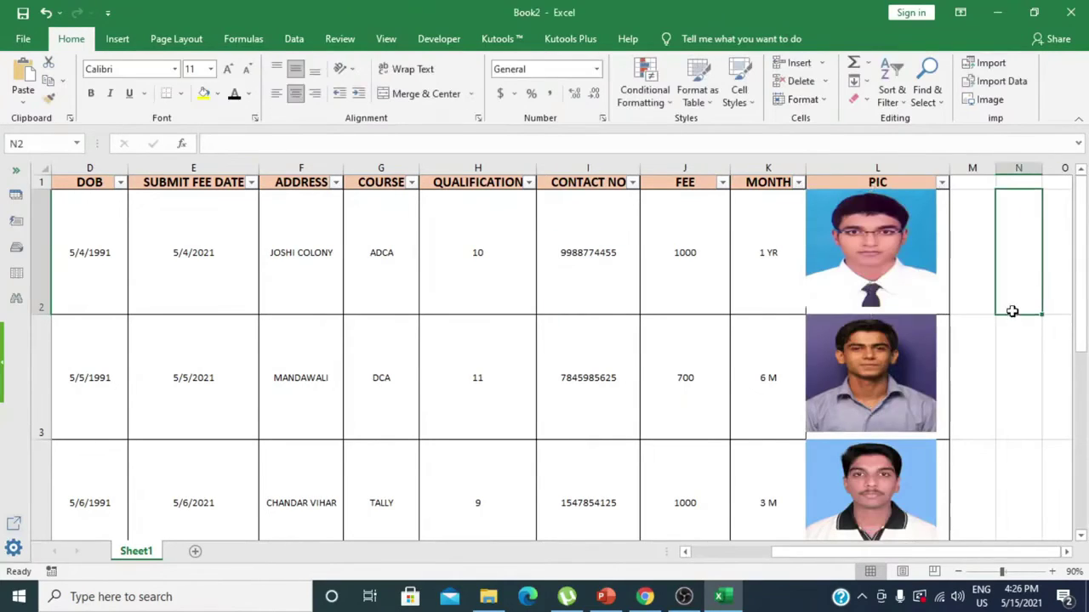
pyautogui.moveTo(779, 554); pyautogui.dragTo(695, 570)
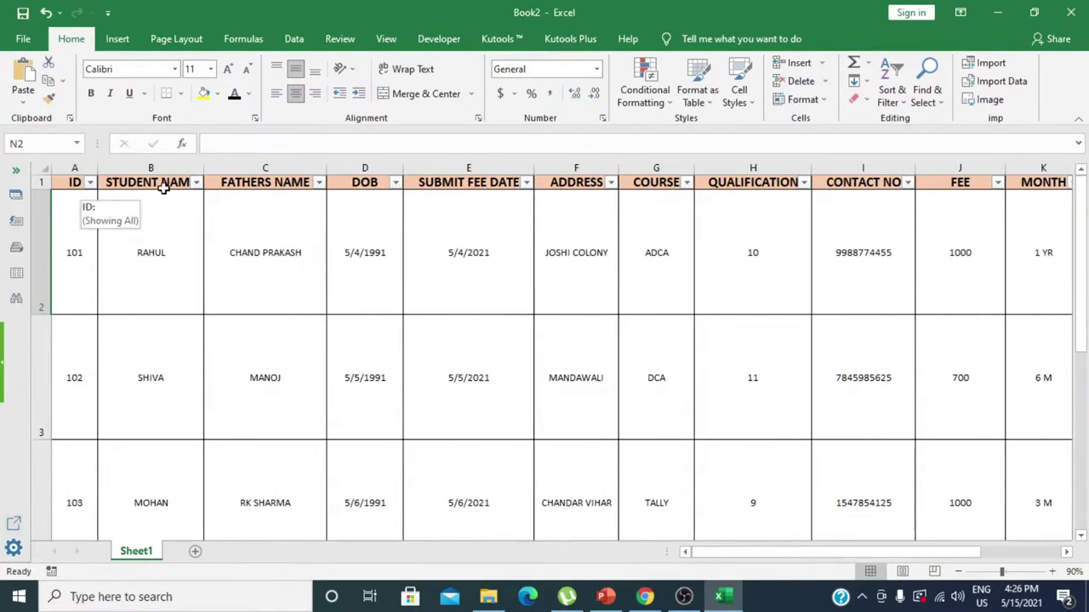
pyautogui.click(196, 183)
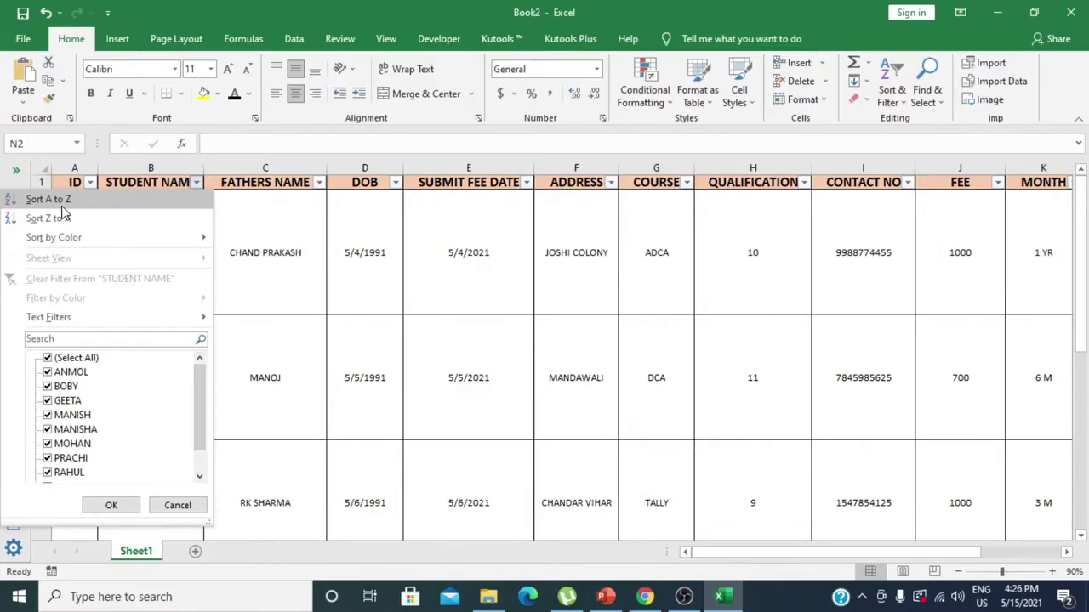
pyautogui.click(61, 207)
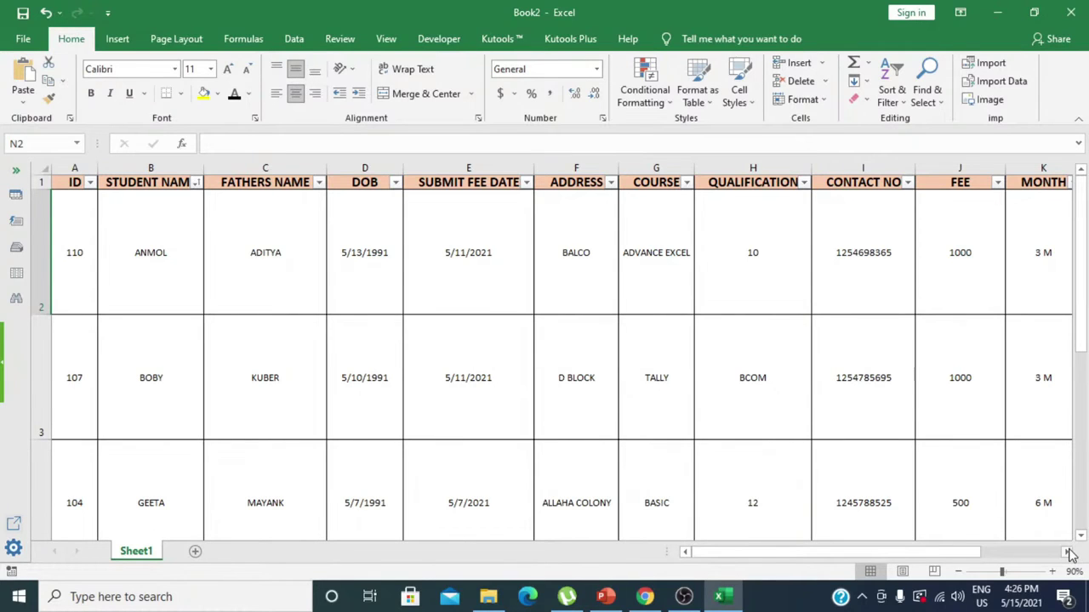
# Scroll through the sorted rows to check the photos, then return to column A
pyautogui.hscroll(4, 1069, 554)
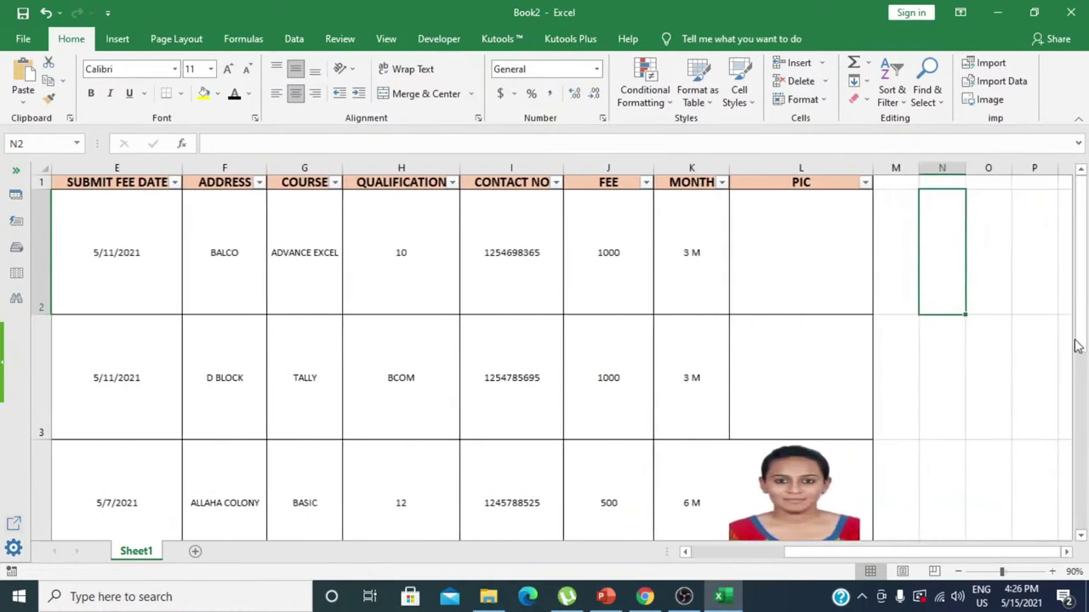
pyautogui.moveTo(1076, 346); pyautogui.dragTo(1082, 470)
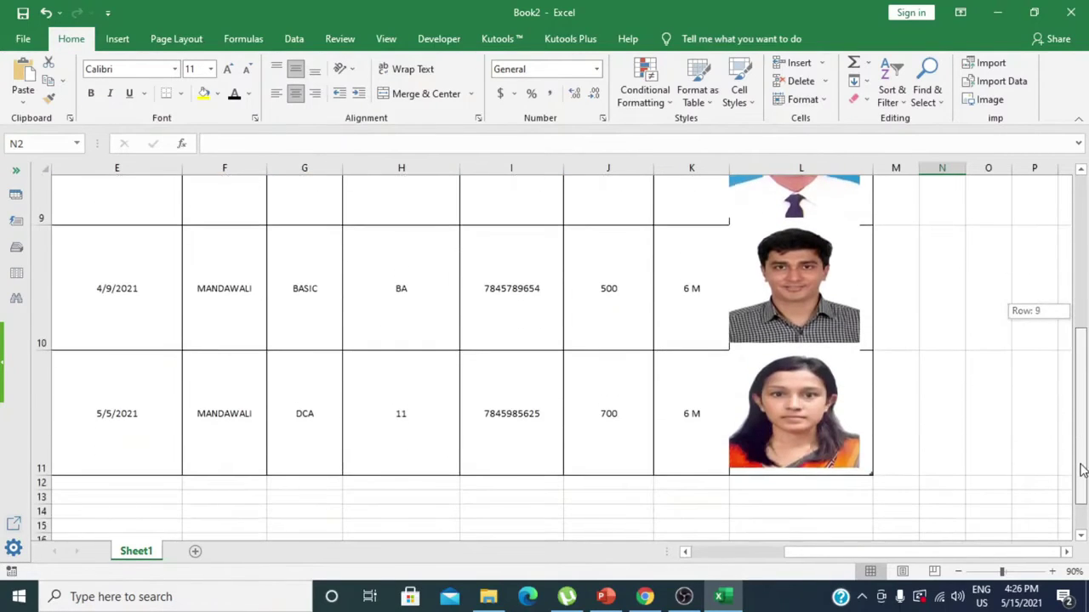
pyautogui.moveTo(1082, 471); pyautogui.dragTo(1084, 264)
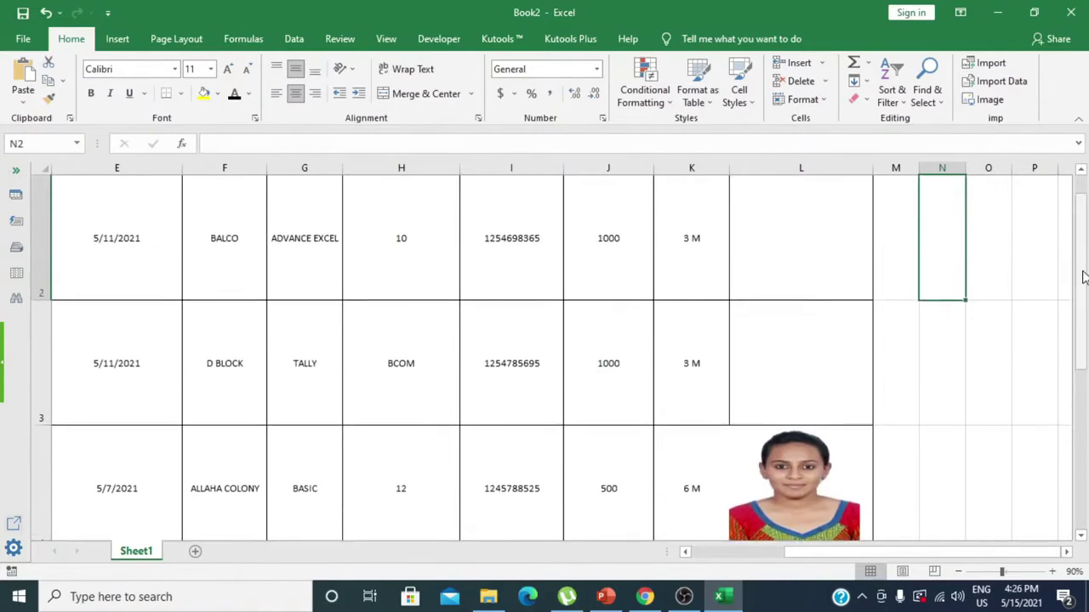
pyautogui.moveTo(792, 553); pyautogui.dragTo(702, 573)
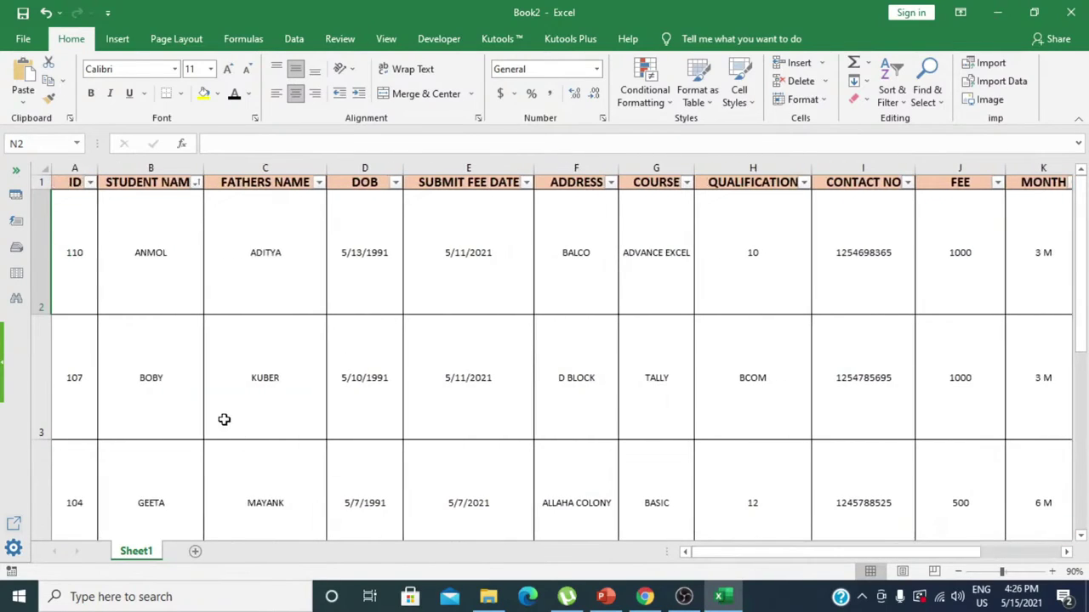
# Sort the table by STUDENT NAME from Z to A and scroll to check the photos
pyautogui.click(197, 183)
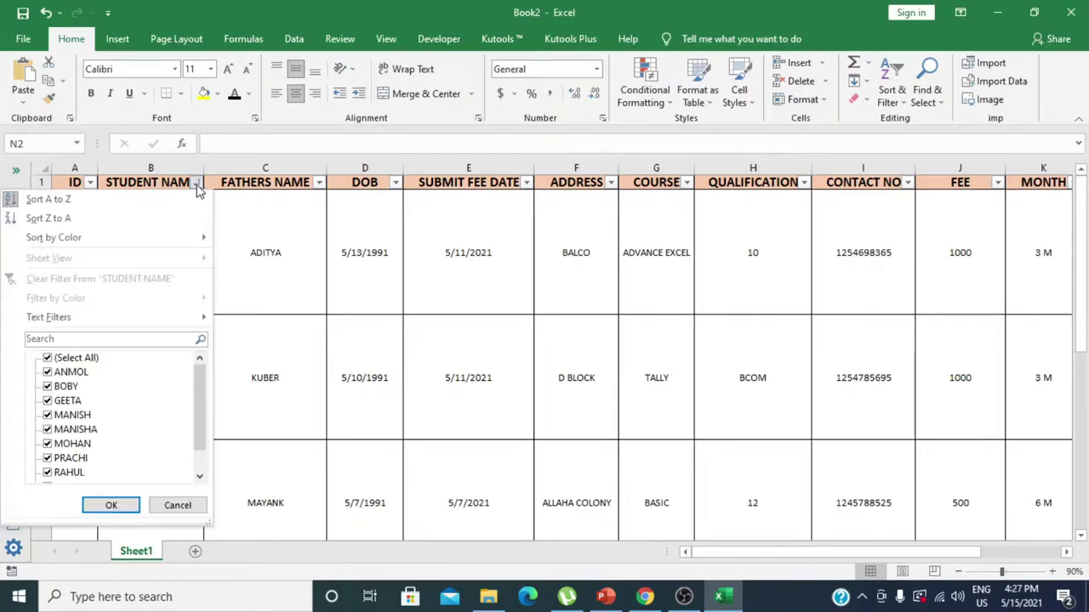
pyautogui.click(57, 220)
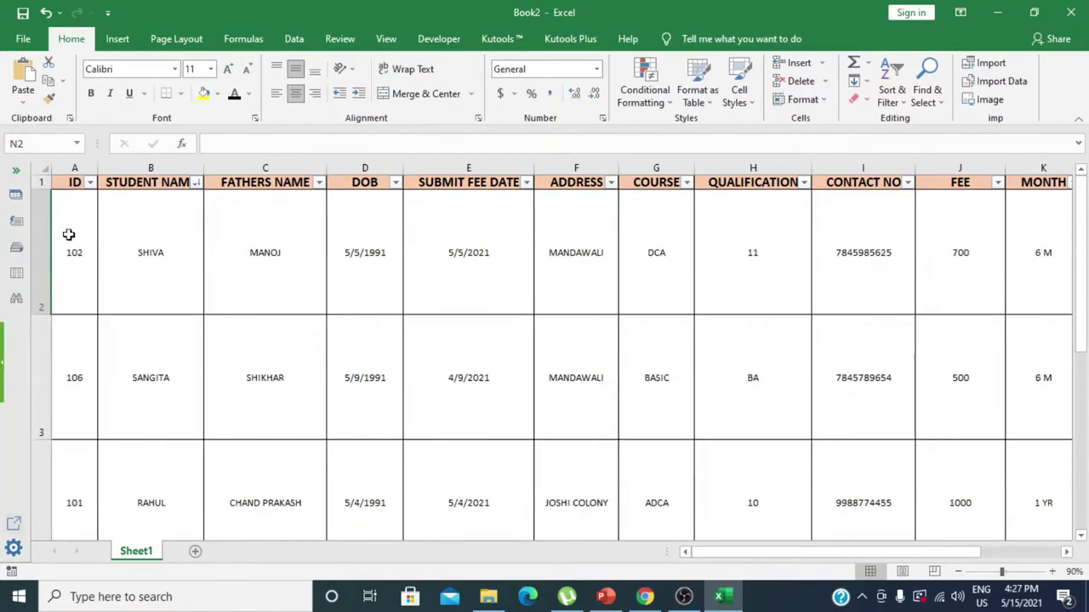
pyautogui.moveTo(727, 560); pyautogui.dragTo(806, 560)
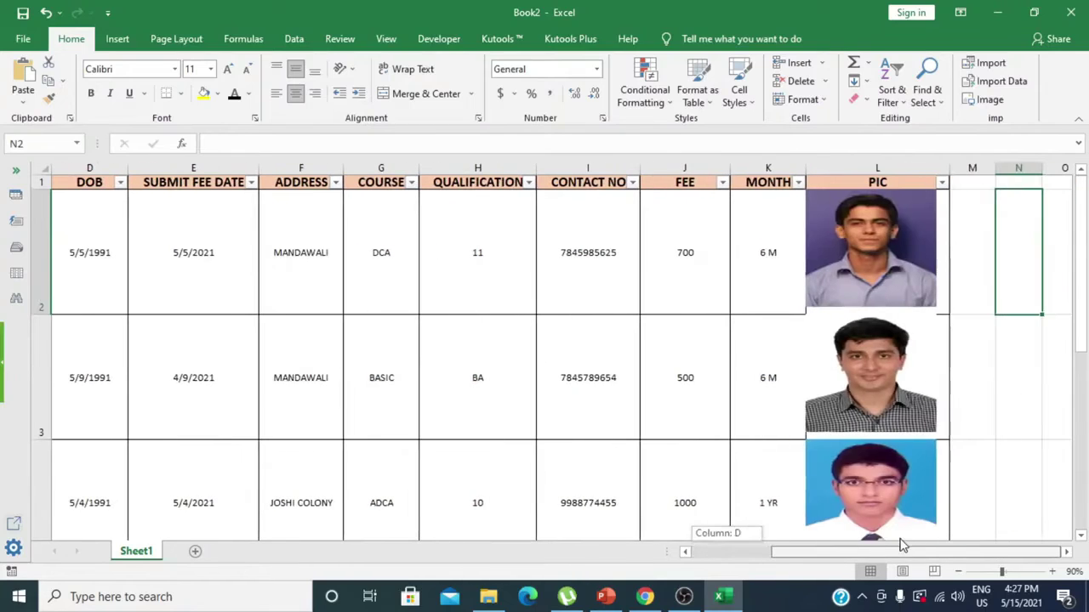
pyautogui.moveTo(1083, 316); pyautogui.dragTo(1083, 405)
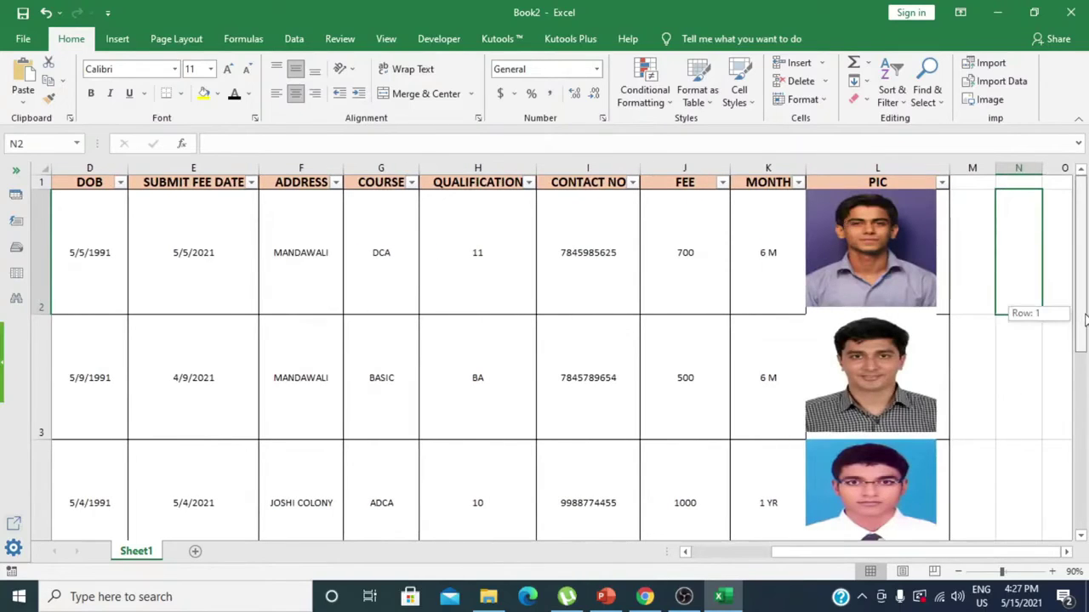
pyautogui.moveTo(1080, 314); pyautogui.dragTo(1081, 336)
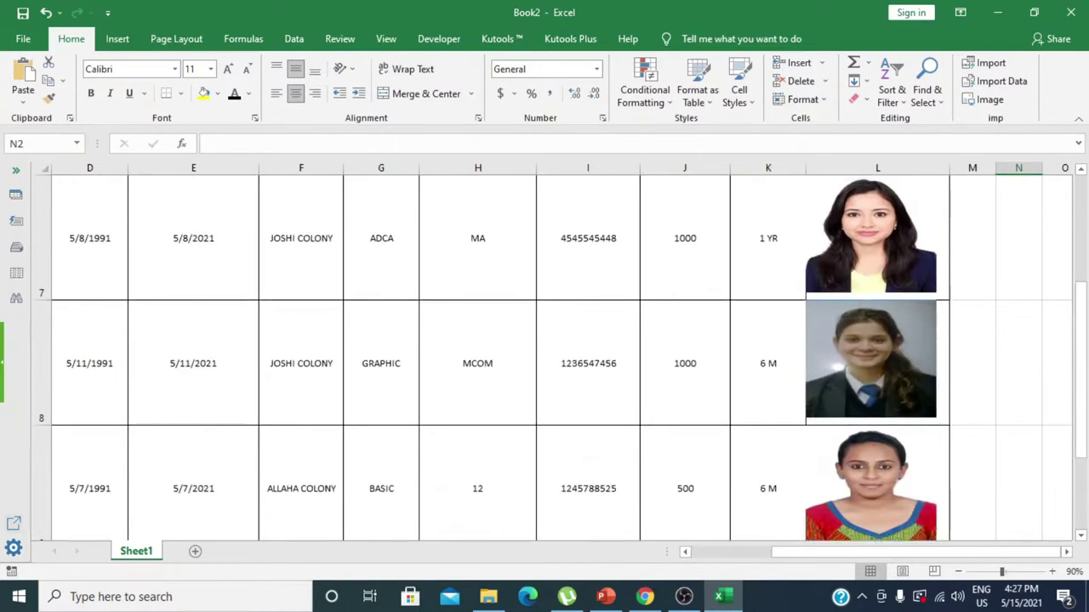
pyautogui.moveTo(1080, 400)
pyautogui.mouseDown()
pyautogui.moveTo(1080, 442)
pyautogui.moveTo(1080, 408)
pyautogui.mouseUp()
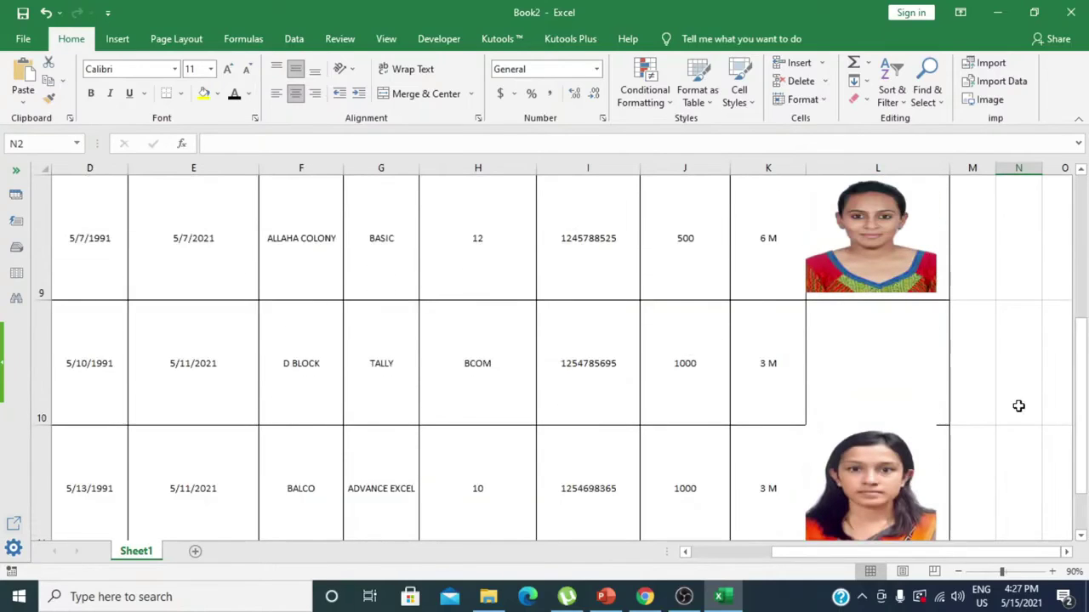
# Scroll back up, click an empty cell outside the table, and return to column A
pyautogui.scroll(3, 882, 344)
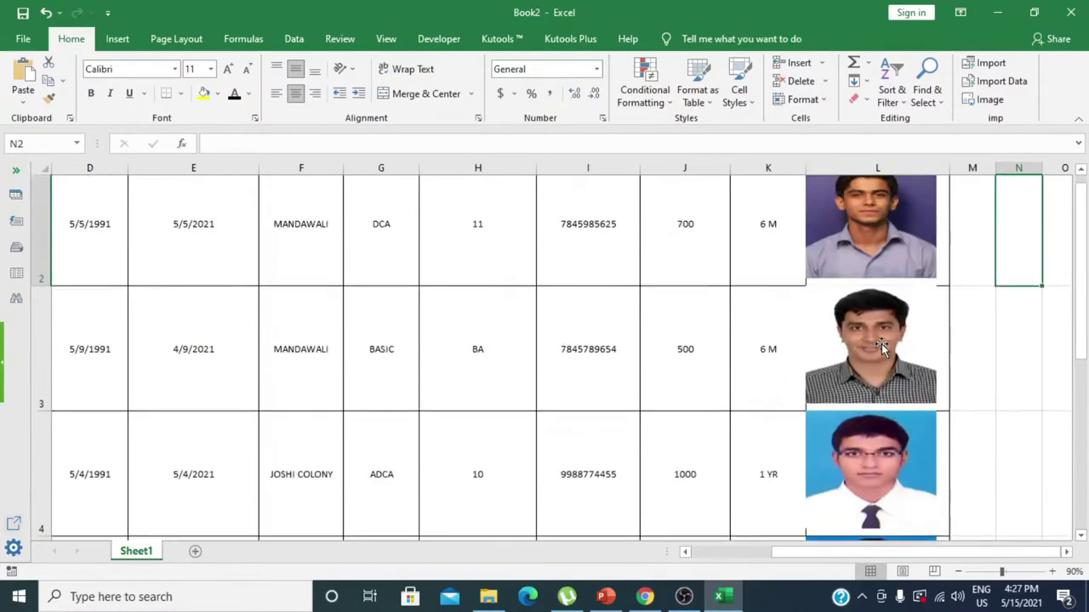
pyautogui.scroll(1, 881, 344)
pyautogui.click(991, 394)
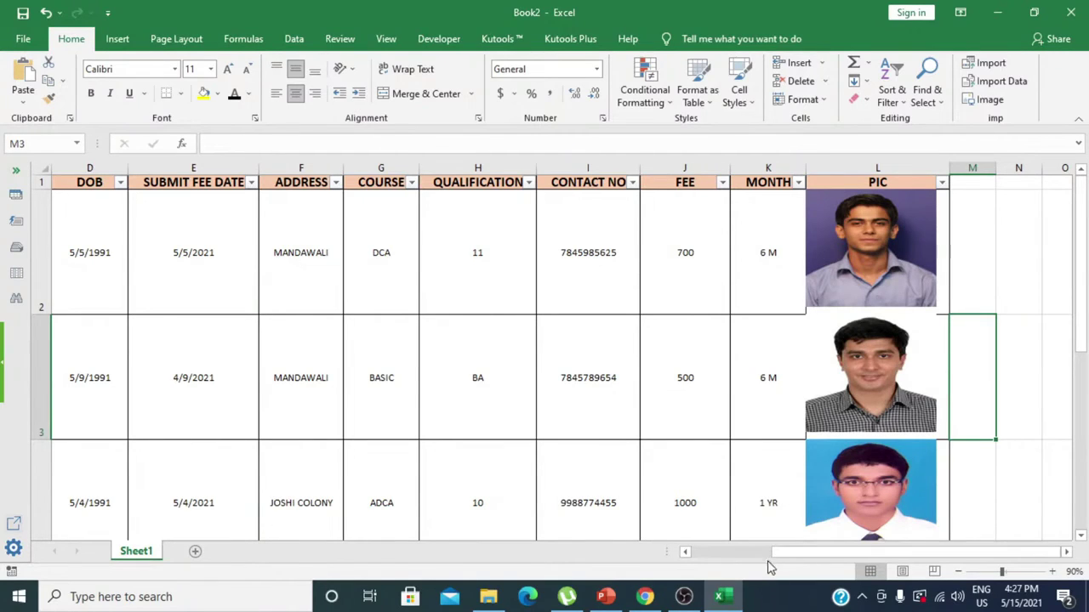
pyautogui.moveTo(791, 559); pyautogui.dragTo(705, 561)
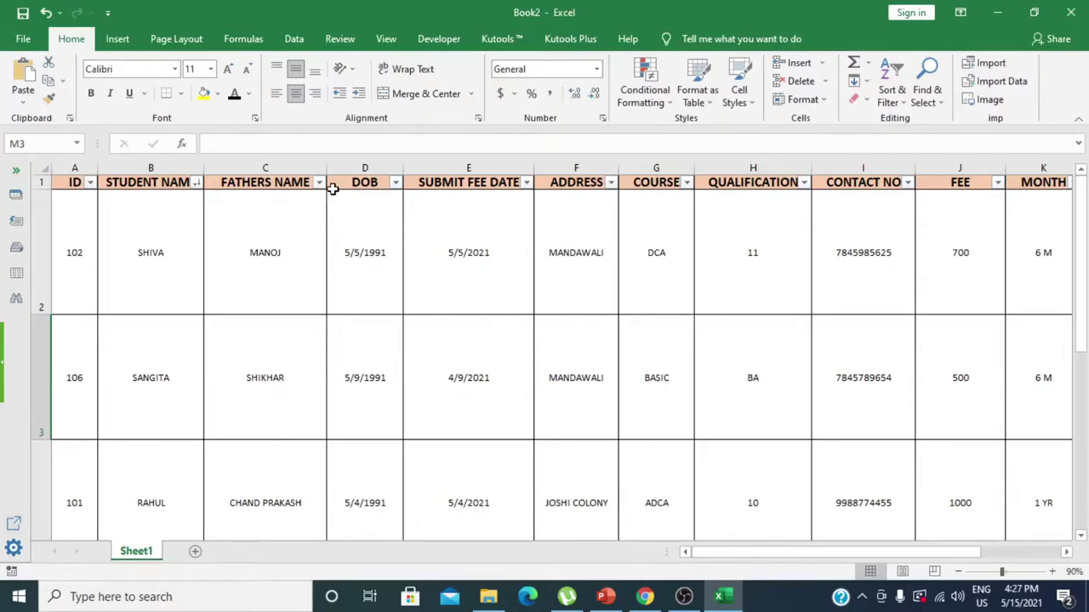
# Filter STUDENT NAME to show only BOBY and MANISH
pyautogui.click(197, 182)
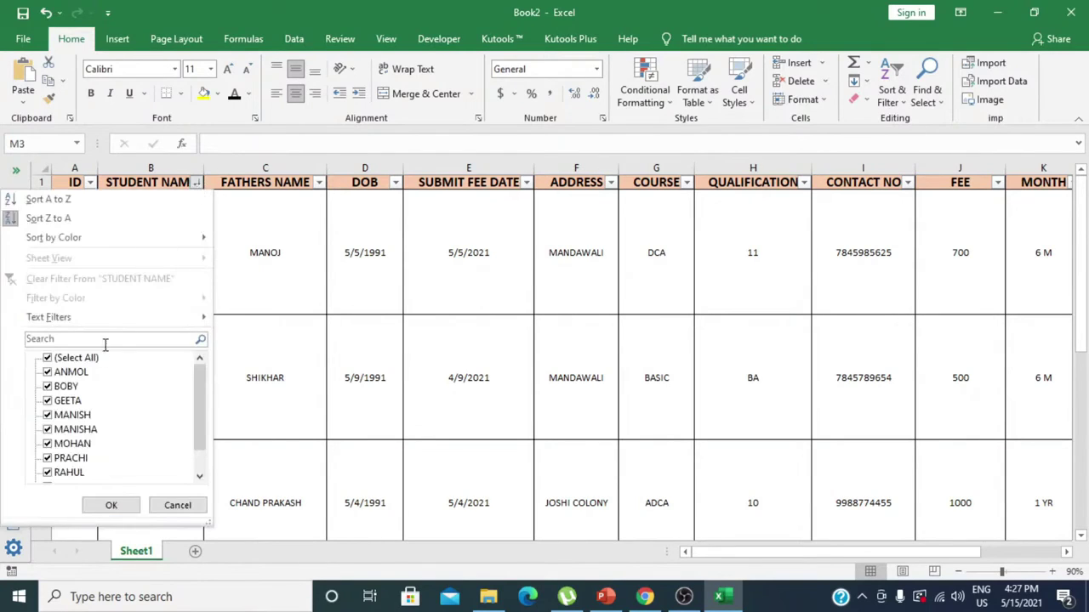
pyautogui.click(65, 359)
pyautogui.click(49, 387)
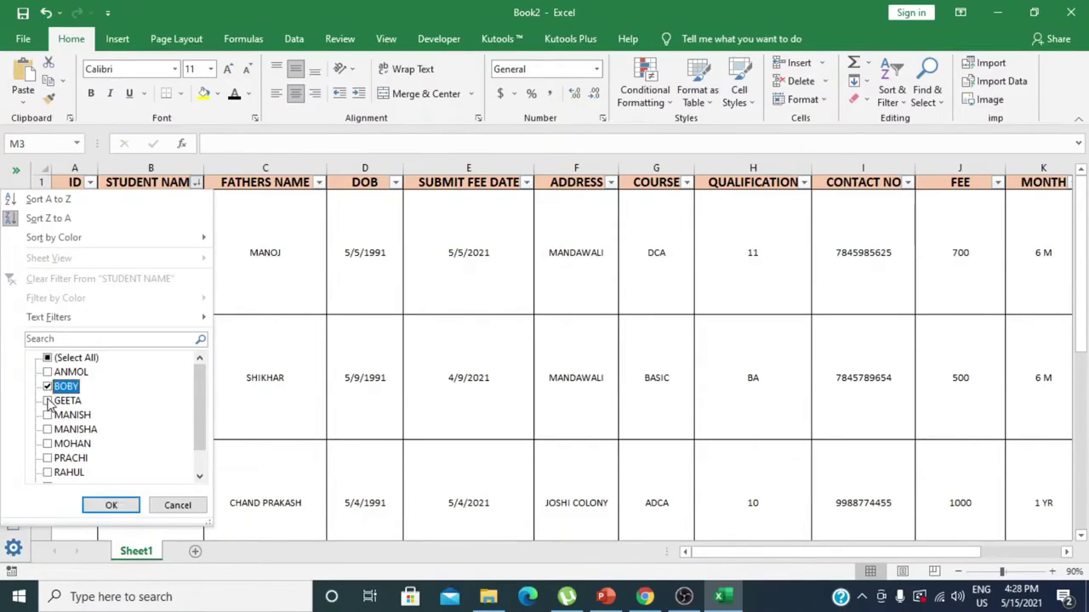
pyautogui.click(47, 415)
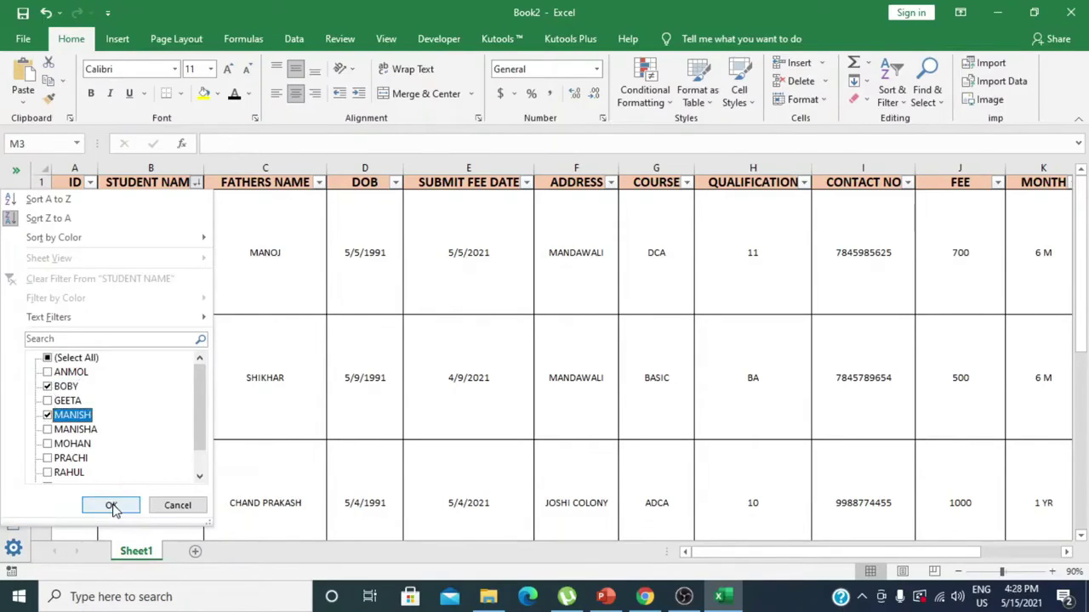
pyautogui.click(112, 506)
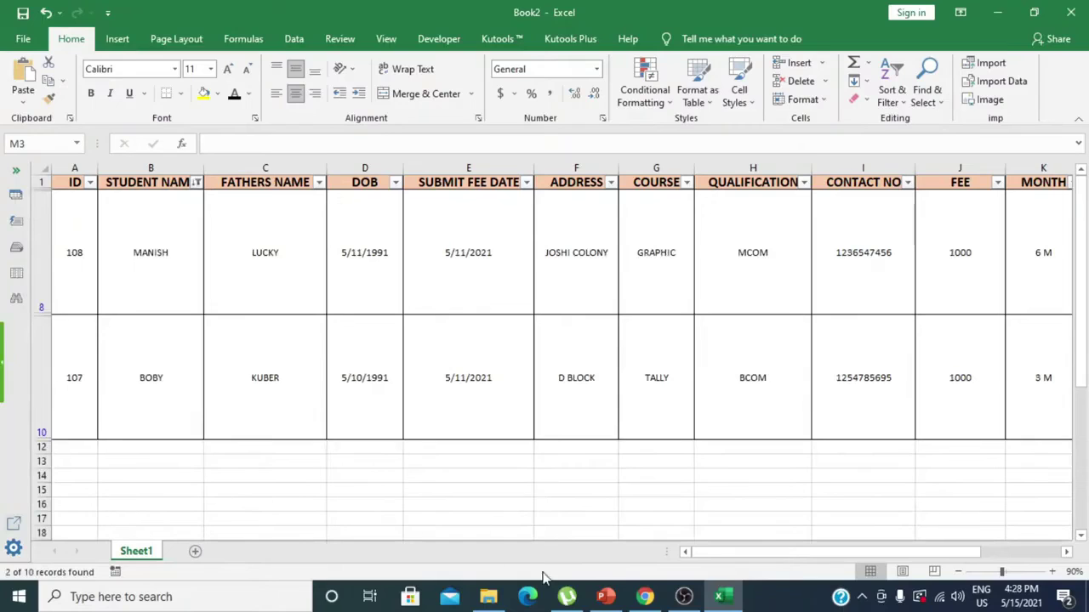
pyautogui.hscroll(3, 802, 558)
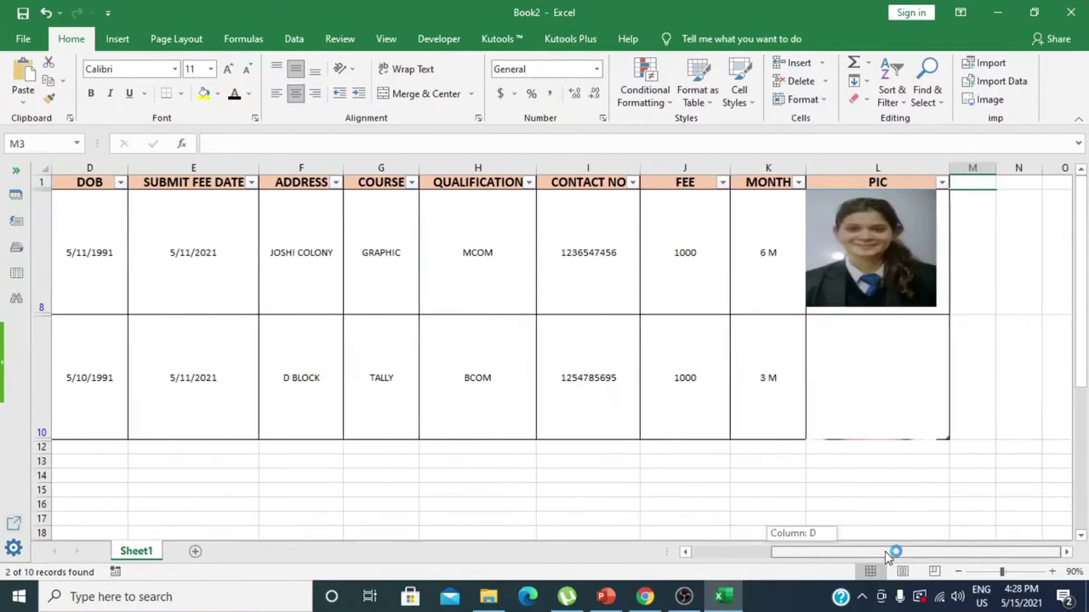
pyautogui.moveTo(821, 552); pyautogui.dragTo(741, 553)
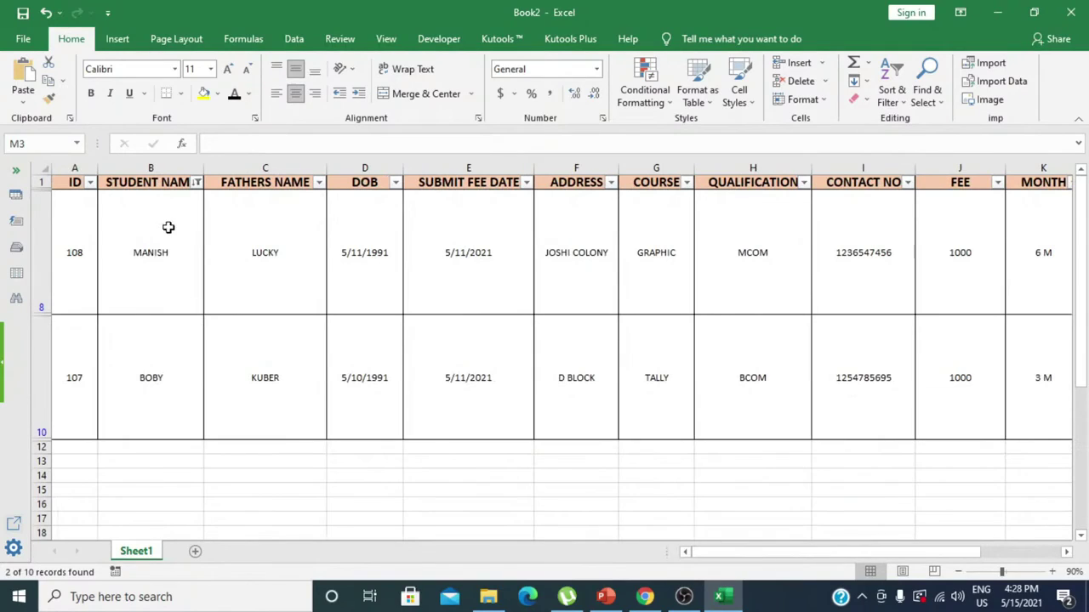
# Change the name filter to show MANISH and GEETA instead of BOBY
pyautogui.click(195, 184)
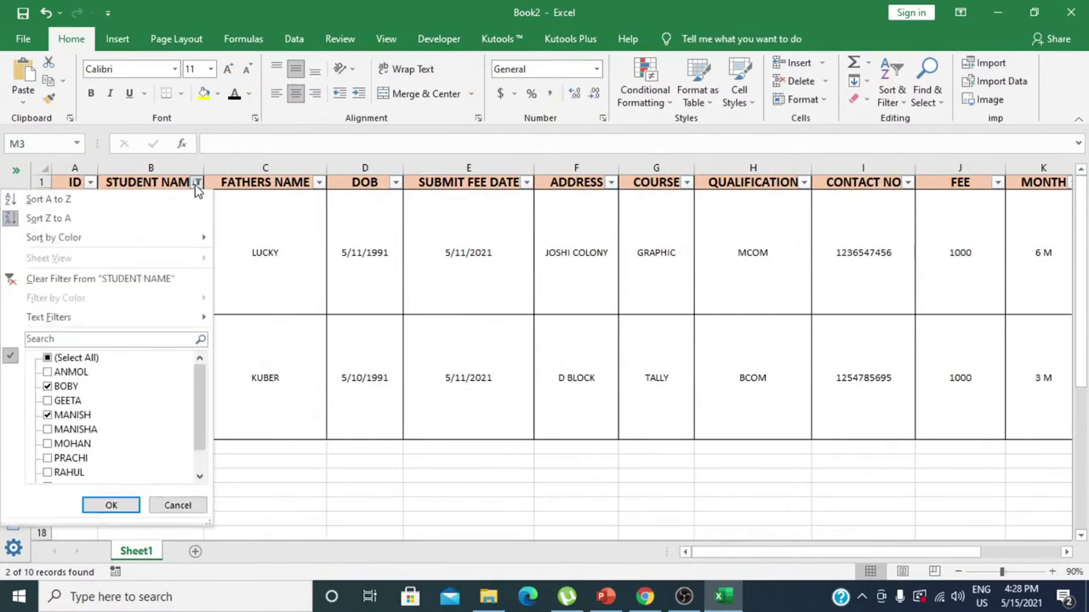
pyautogui.click(67, 400)
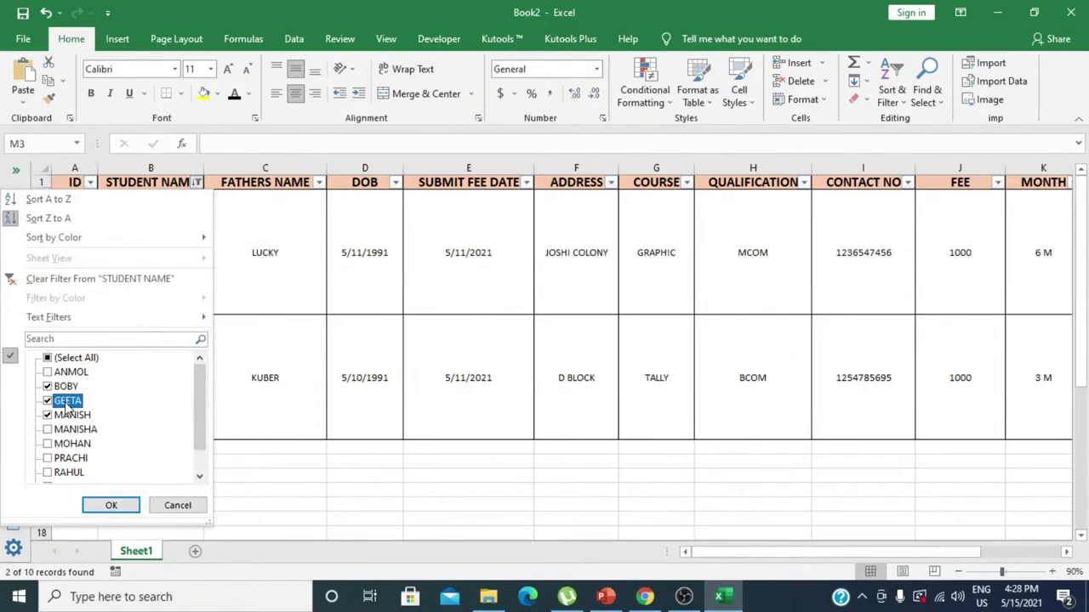
pyautogui.click(66, 386)
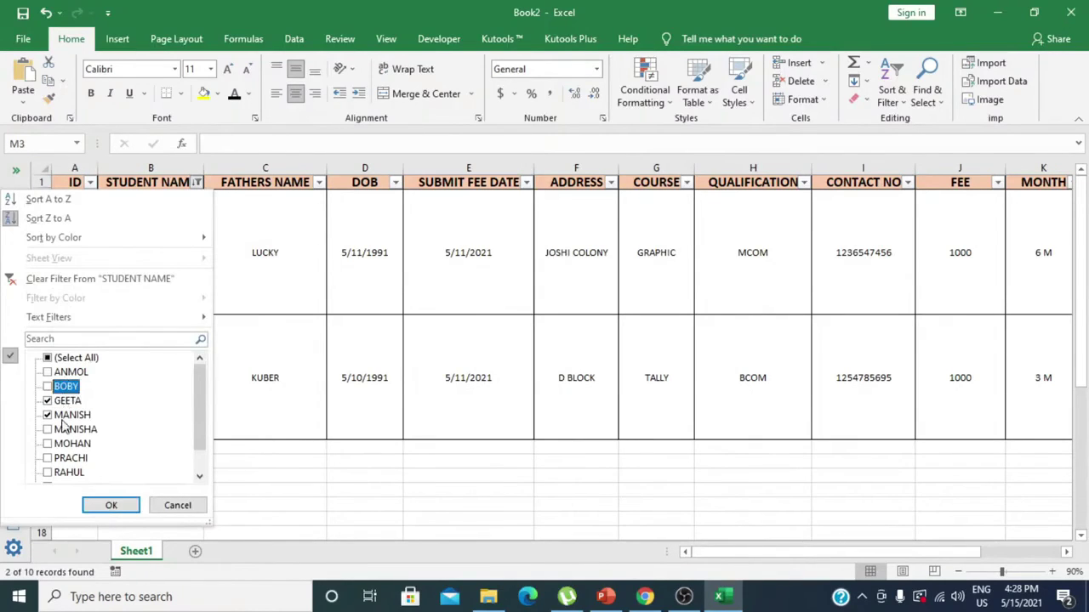
pyautogui.click(111, 505)
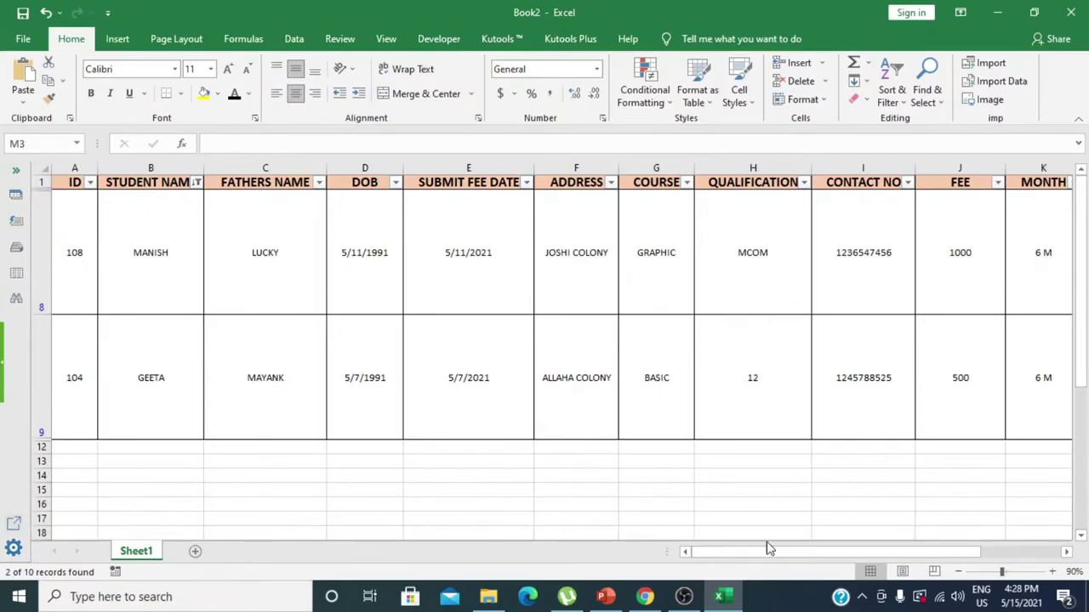
pyautogui.moveTo(749, 551); pyautogui.dragTo(866, 551)
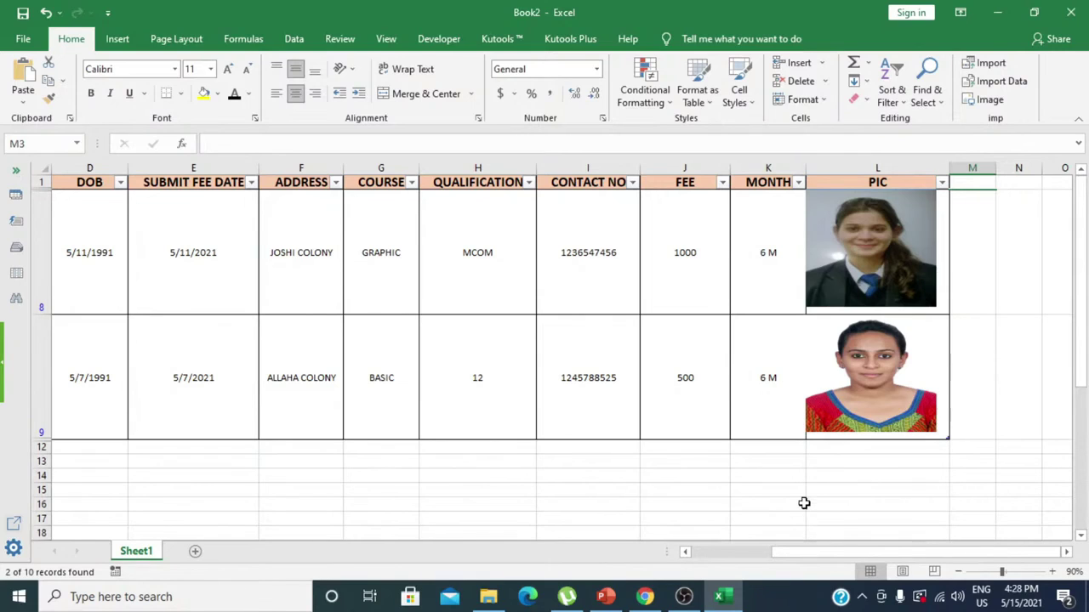
pyautogui.moveTo(791, 553); pyautogui.dragTo(712, 566)
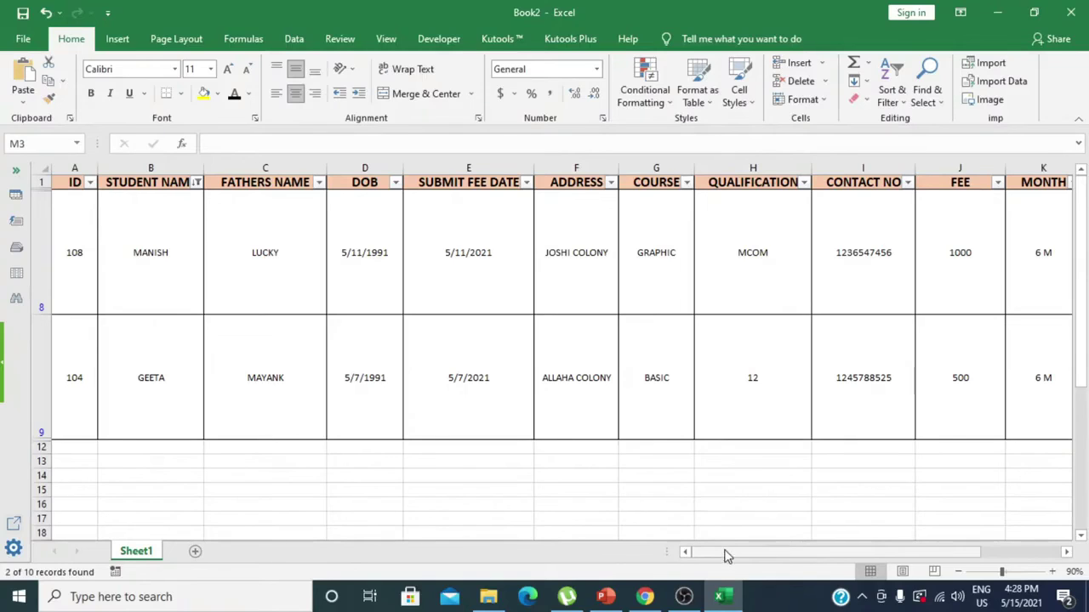
pyautogui.moveTo(724, 553); pyautogui.dragTo(810, 562)
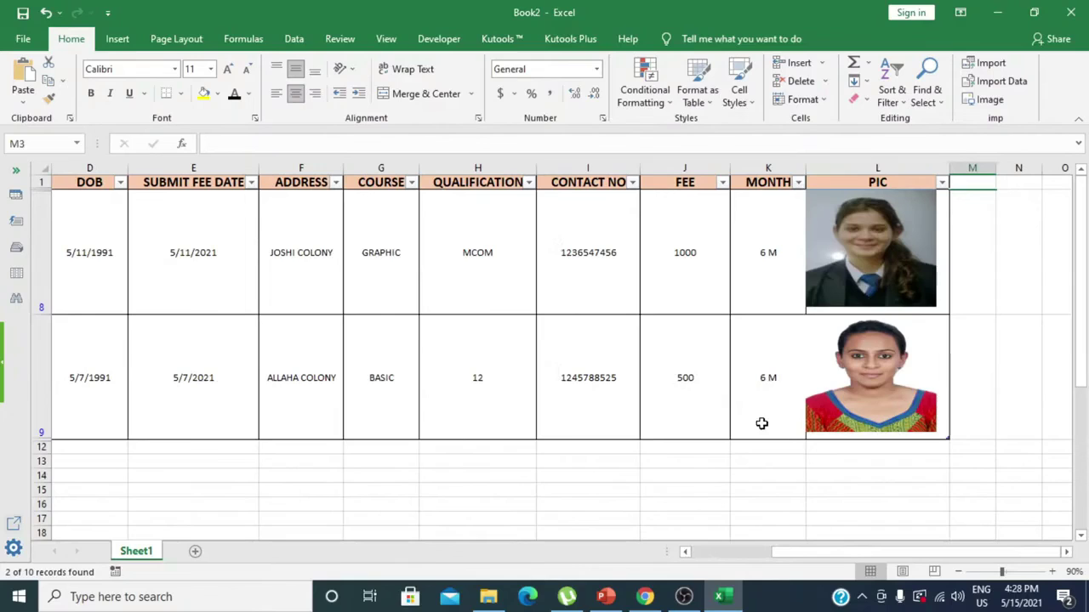
pyautogui.moveTo(787, 554); pyautogui.dragTo(800, 560)
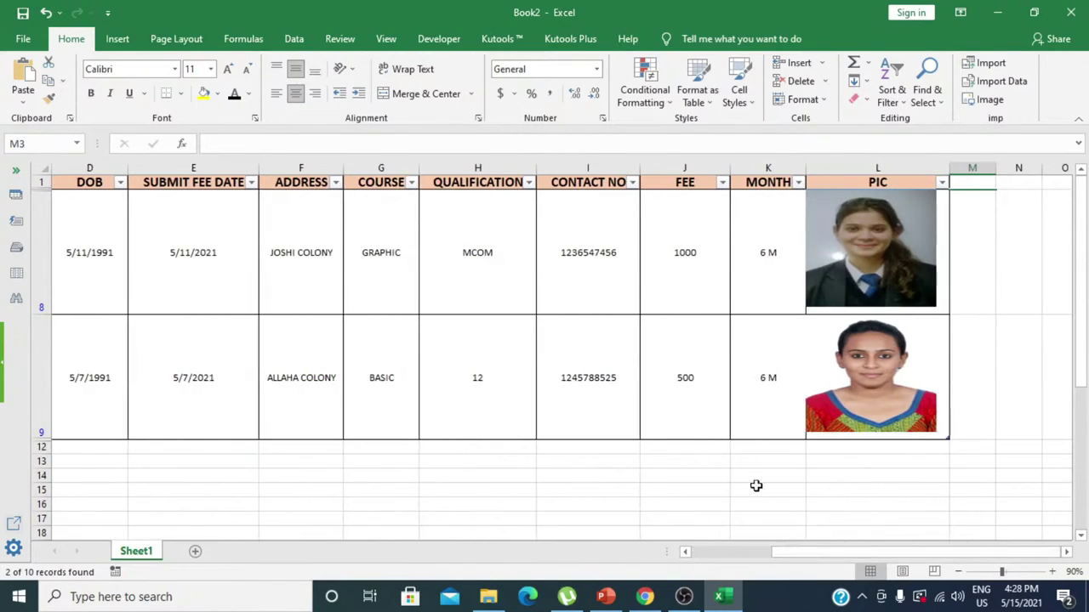